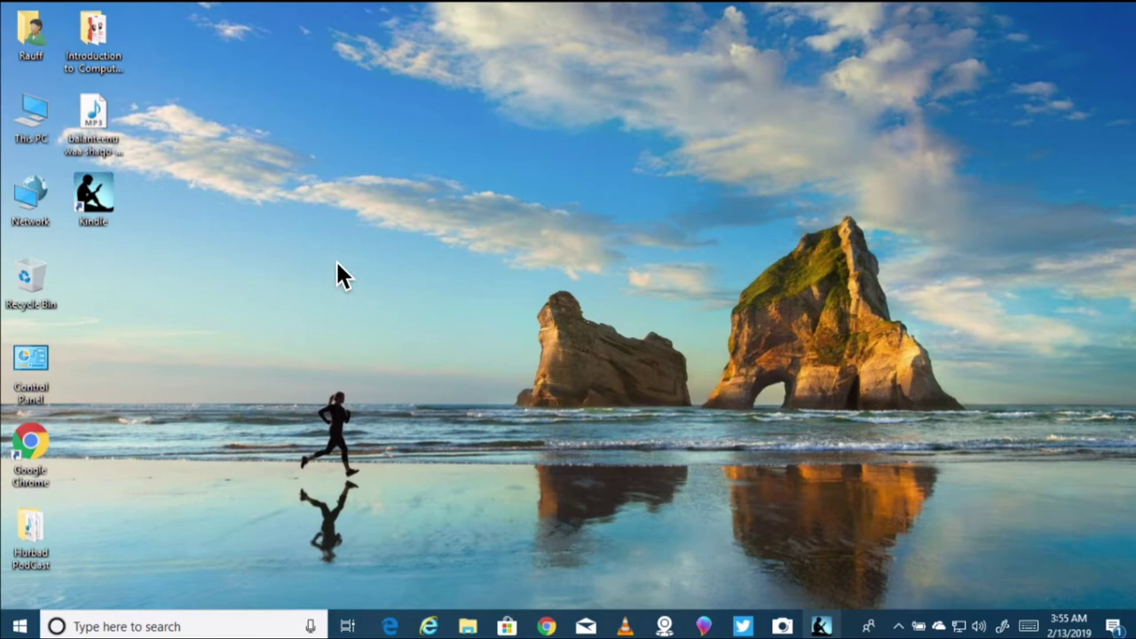
# - In the Windows backup settings, add MAPPED_Home on 'Mac' (Y:) as the File History backup drive
pyautogui.click(24, 623)
pyautogui.click(65, 534)
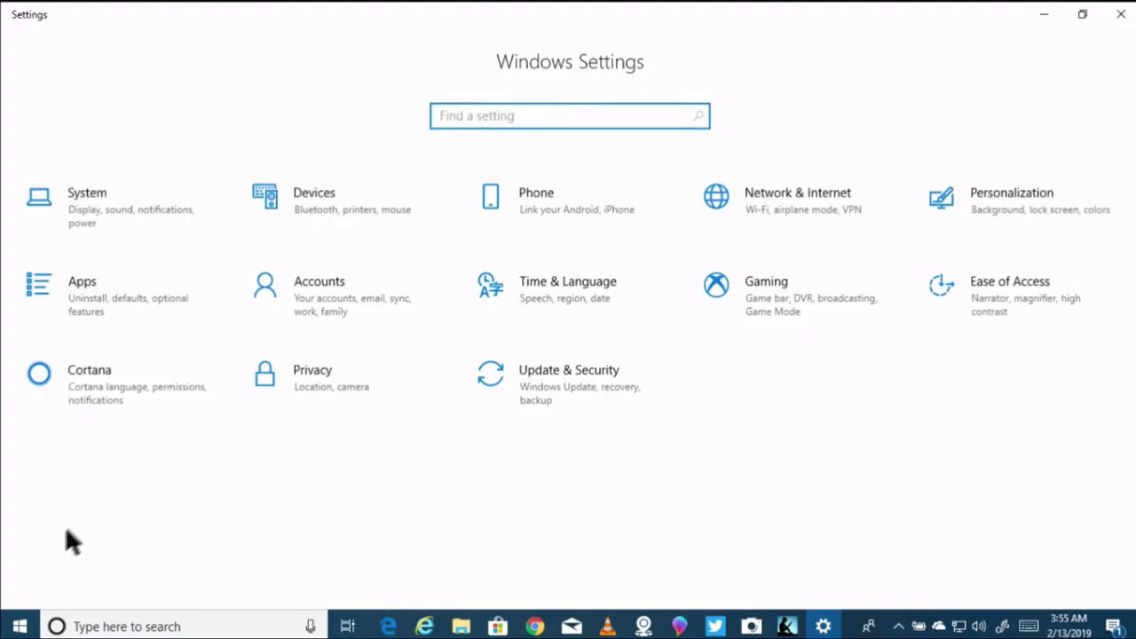
pyautogui.click(522, 382)
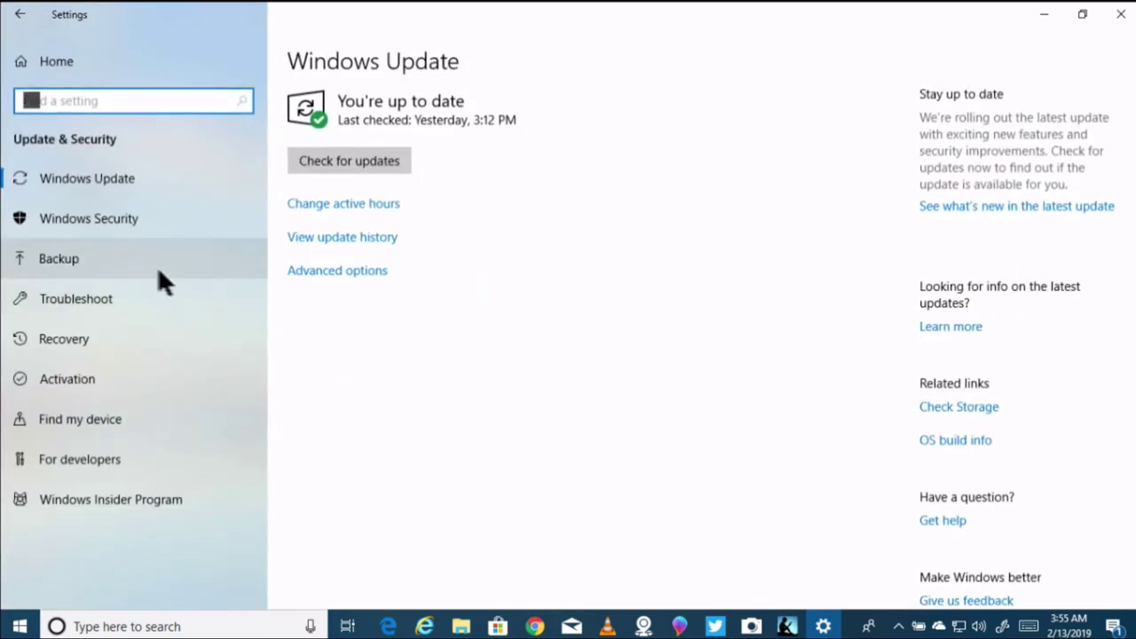
pyautogui.click(121, 258)
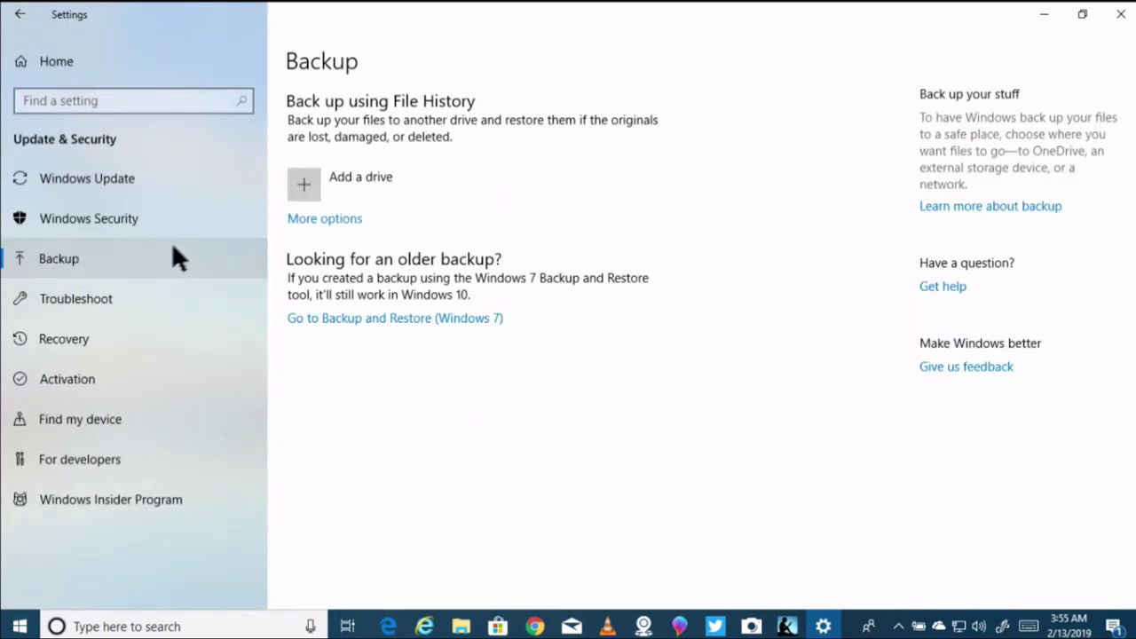
pyautogui.click(309, 181)
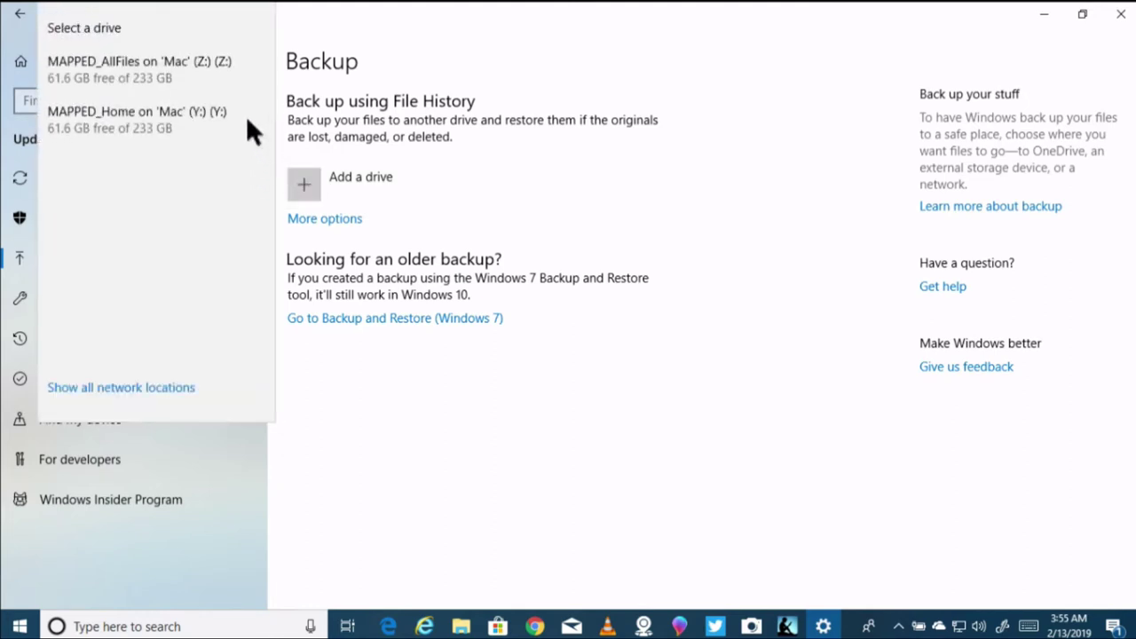
pyautogui.click(145, 117)
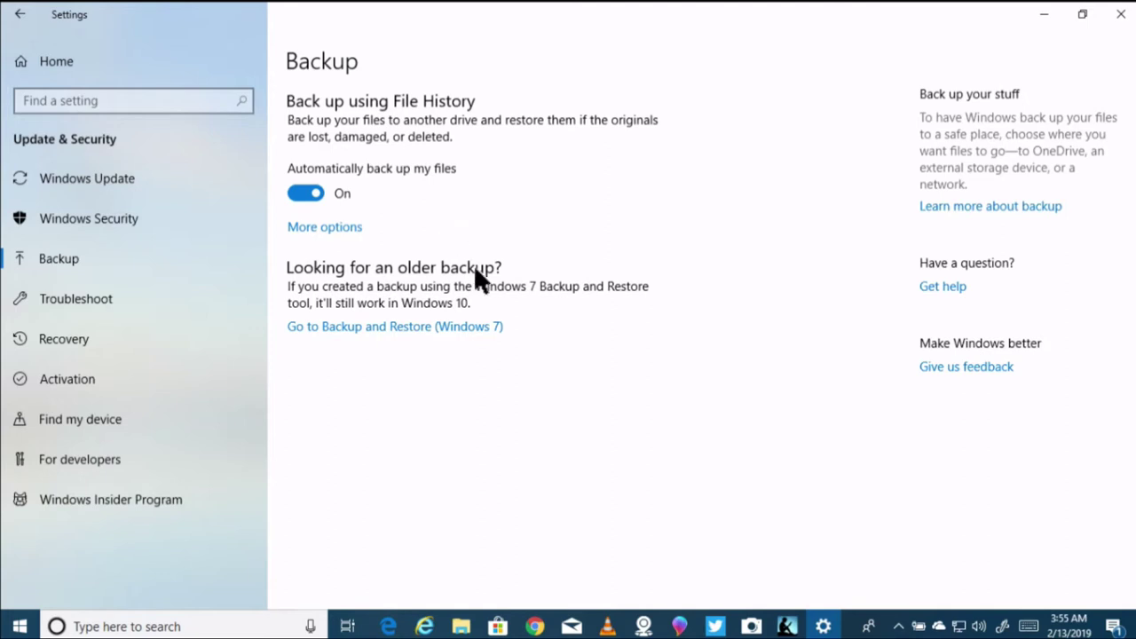
# - Switch to Google Chrome, open idrive.com and view its cloud backup page and the storage plans and pricing
pyautogui.click(536, 626)
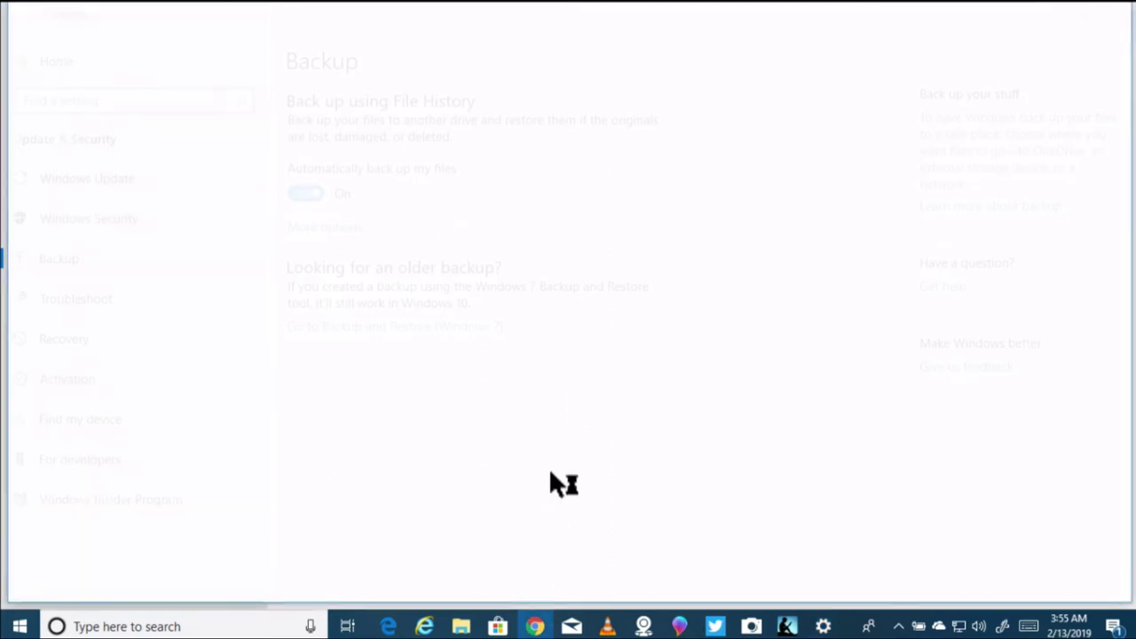
pyautogui.write('idr')
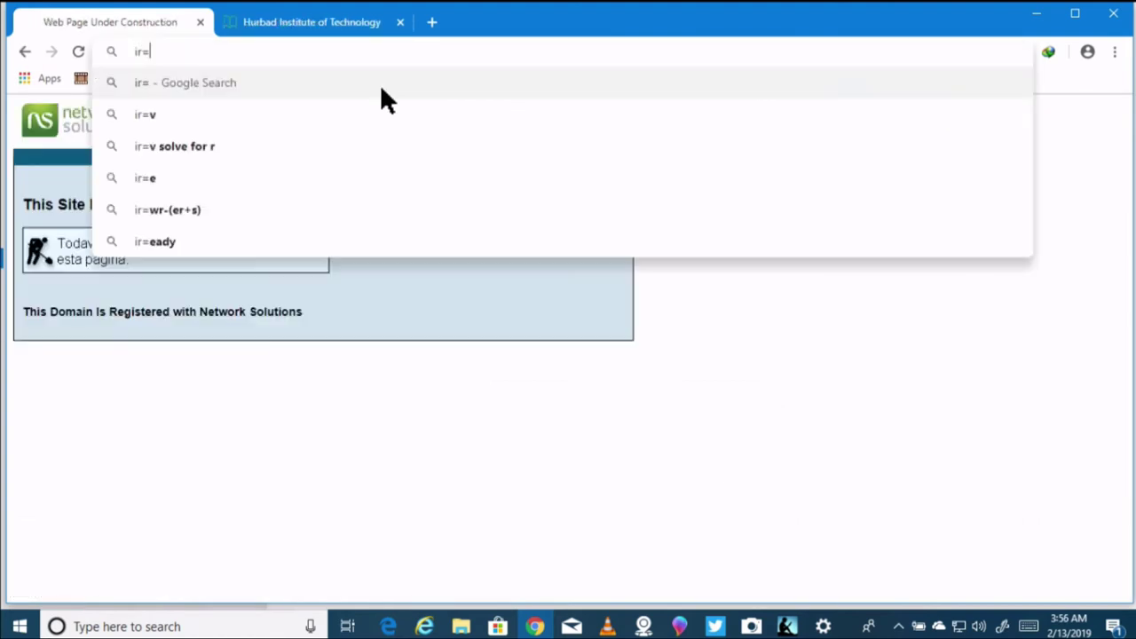
pyautogui.write('ive.com')
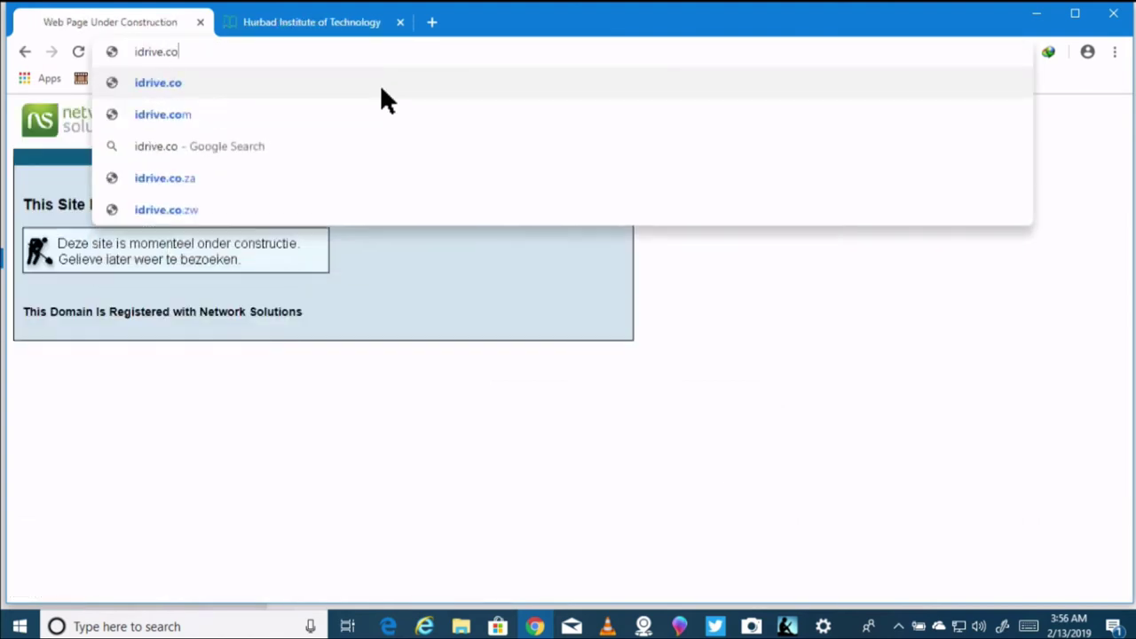
pyautogui.press('Return')
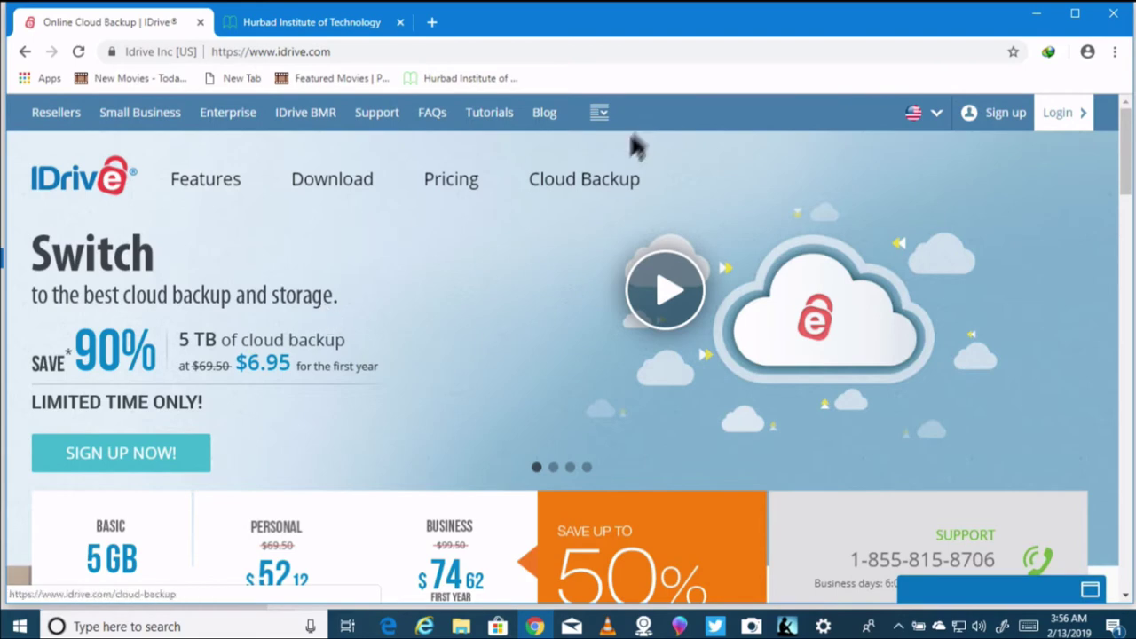
pyautogui.click(594, 184)
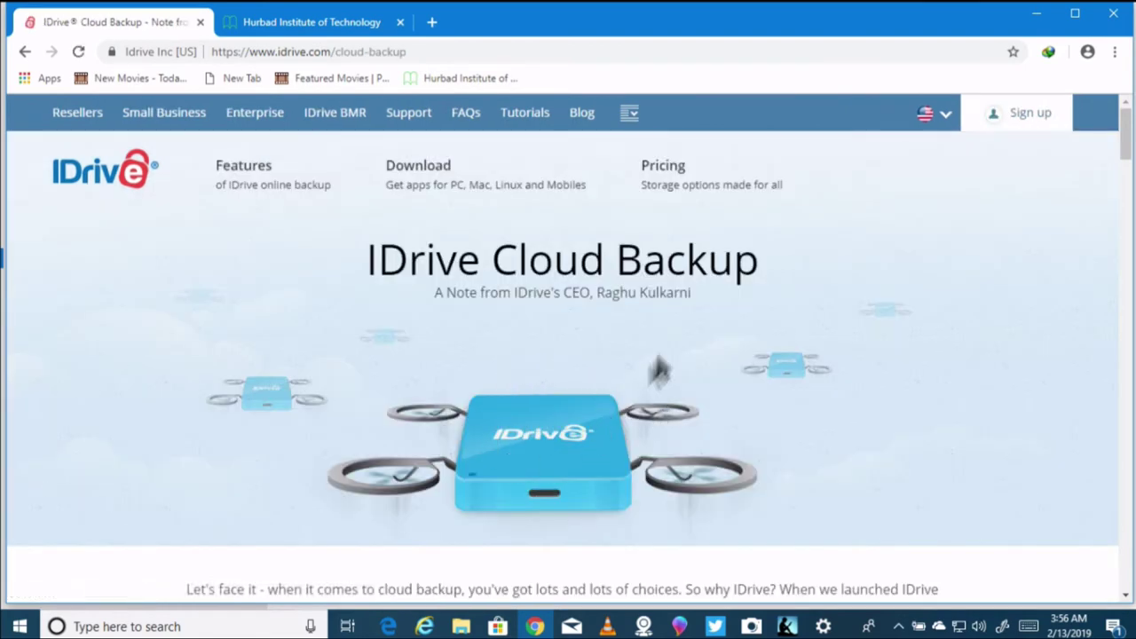
pyautogui.click(672, 182)
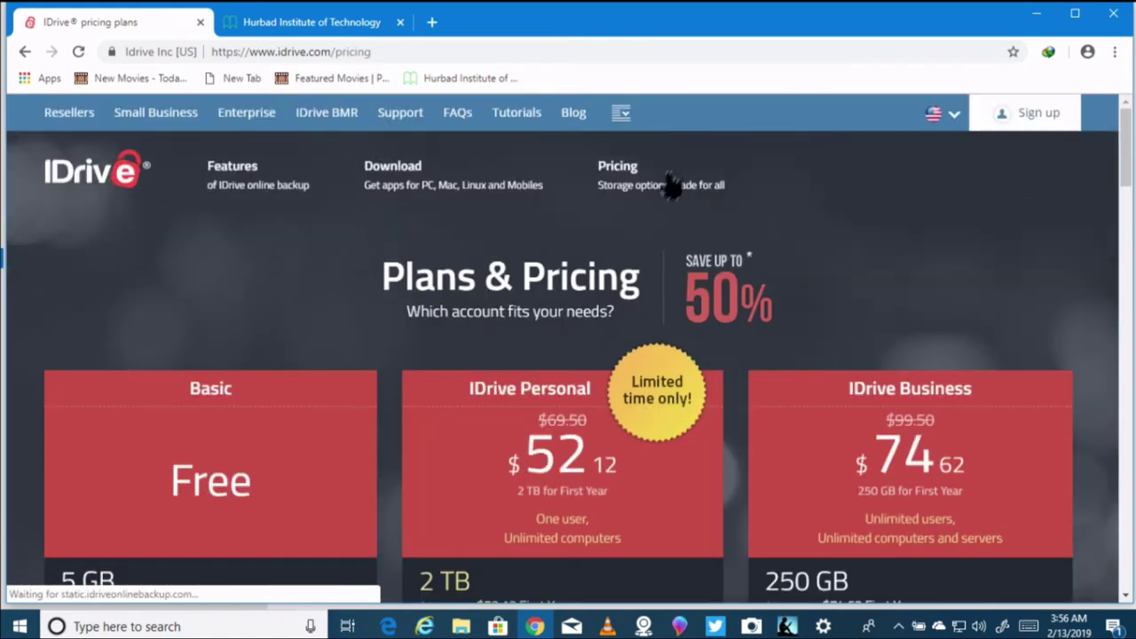
pyautogui.scroll(-2, 81, 378)
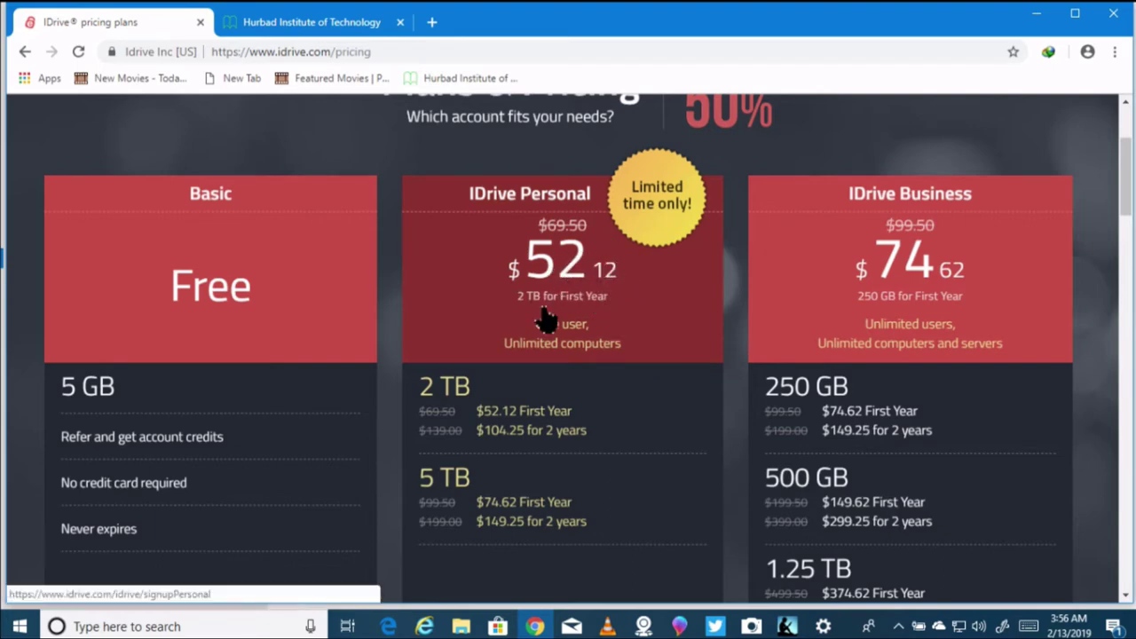
# - Visit mozy.com, dismiss the cookie notice, look over the Business, Enterprise and Personal backup offerings, and close the browser
pyautogui.click(385, 51)
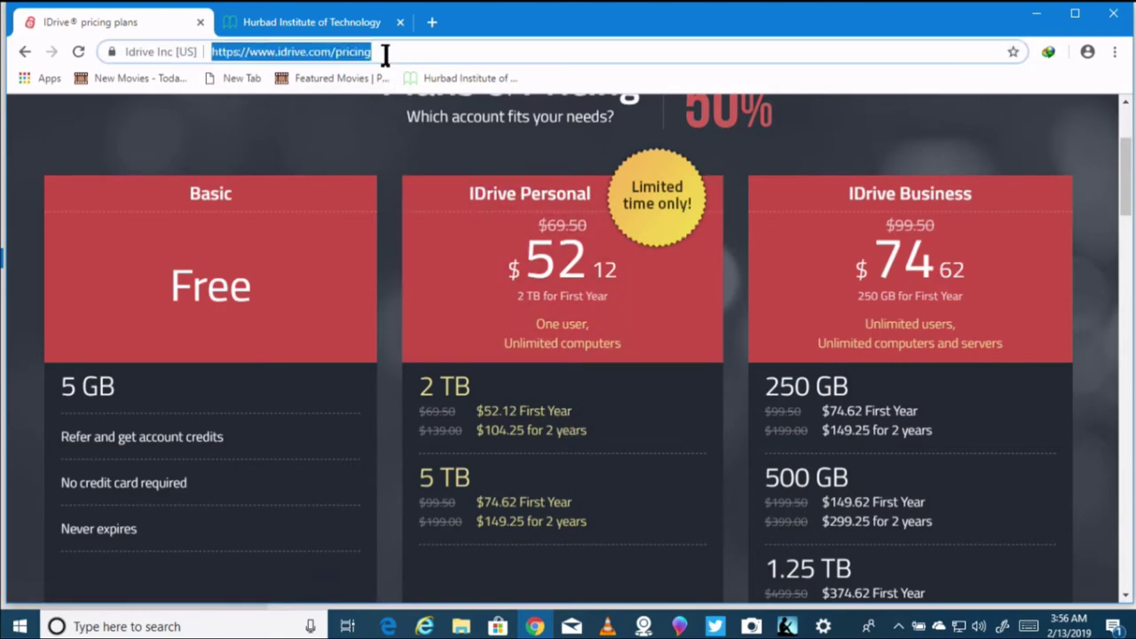
pyautogui.write('mozy.com')
pyautogui.press('Return')
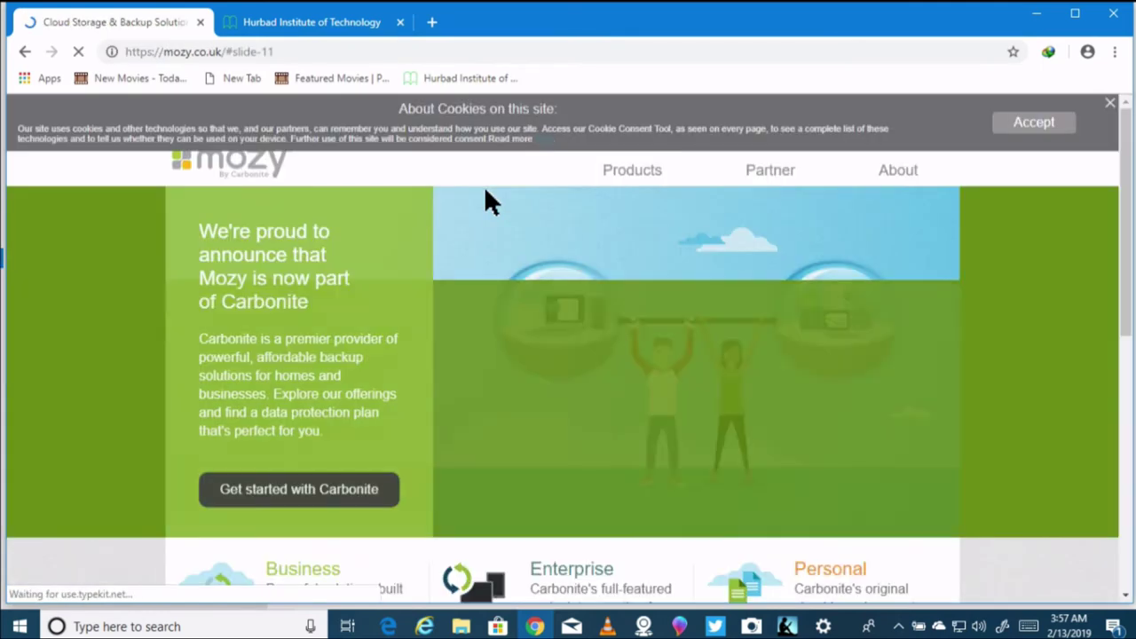
pyautogui.click(1108, 105)
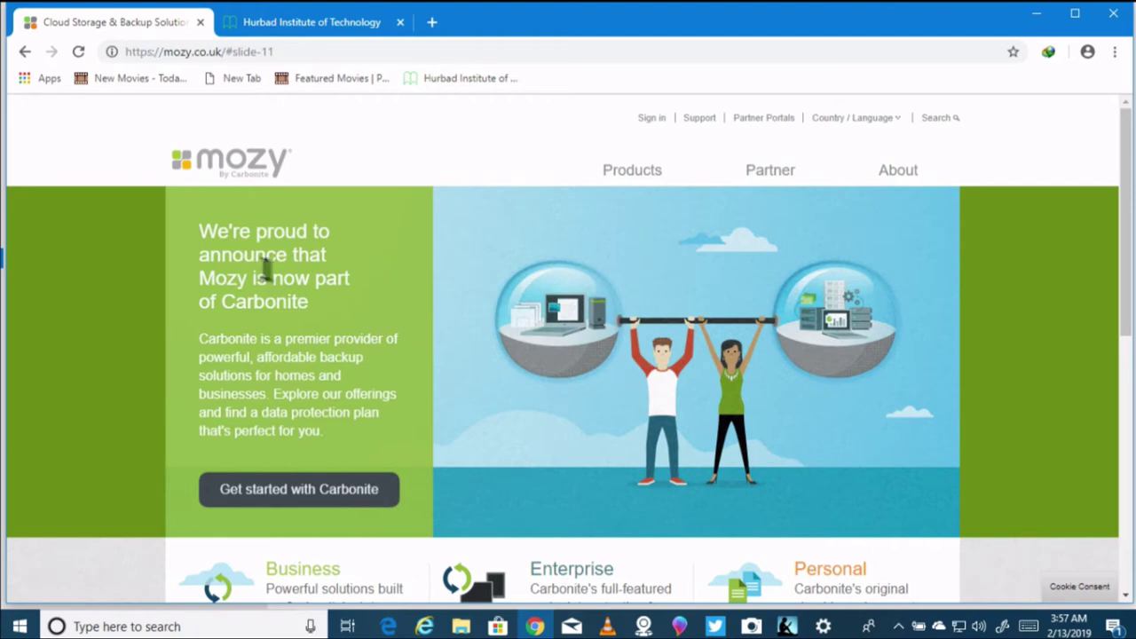
pyautogui.scroll(-2, 328, 289)
pyautogui.scroll(-2, 350, 264)
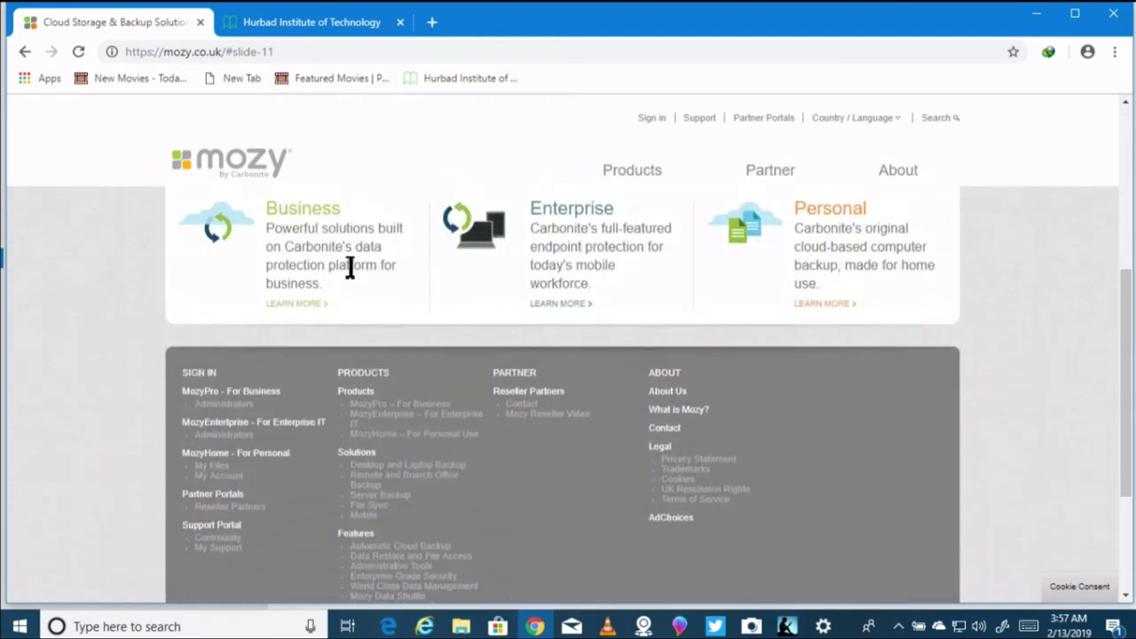
pyautogui.scroll(1, 349, 266)
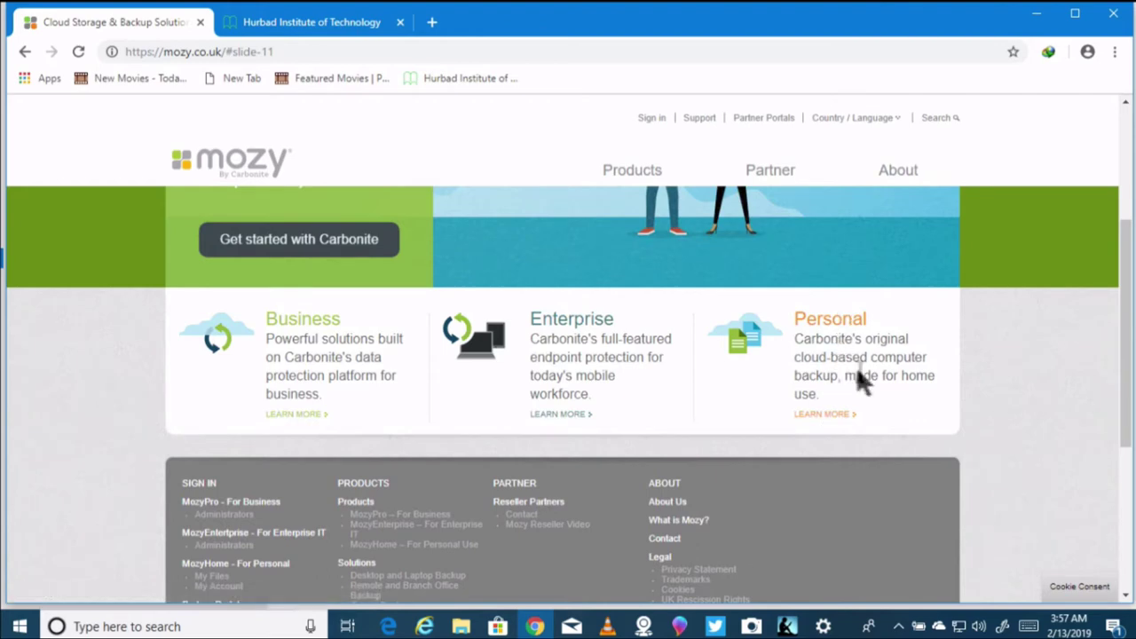
pyautogui.click(1113, 16)
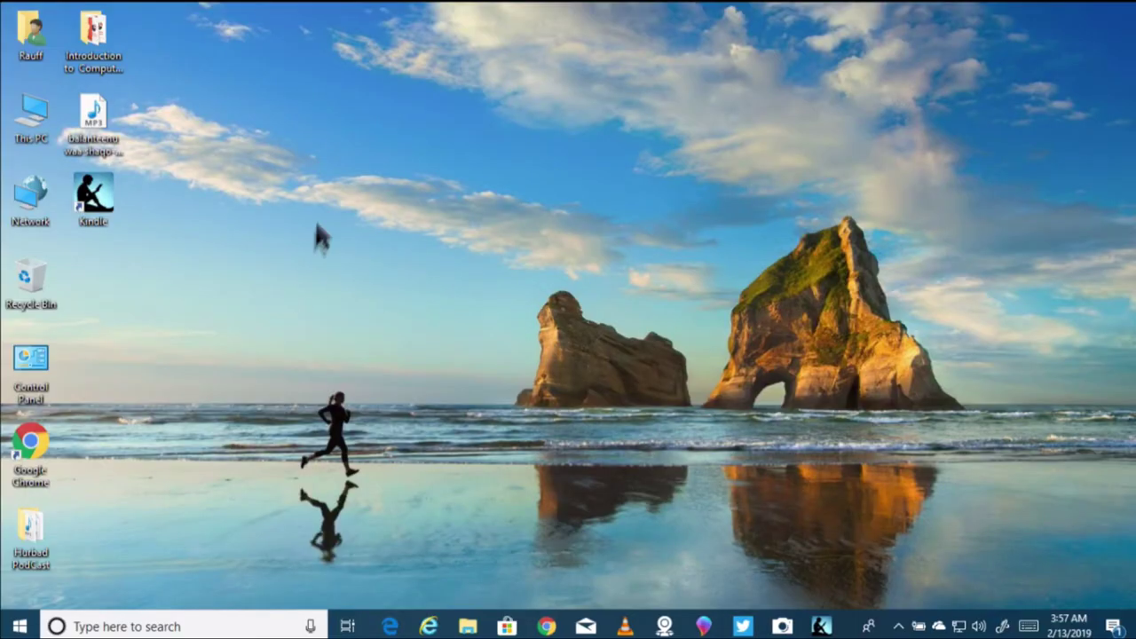
# - In the File History backup options of Windows Settings, back up files Daily and keep the backups Forever (default)
pyautogui.press('super+i')
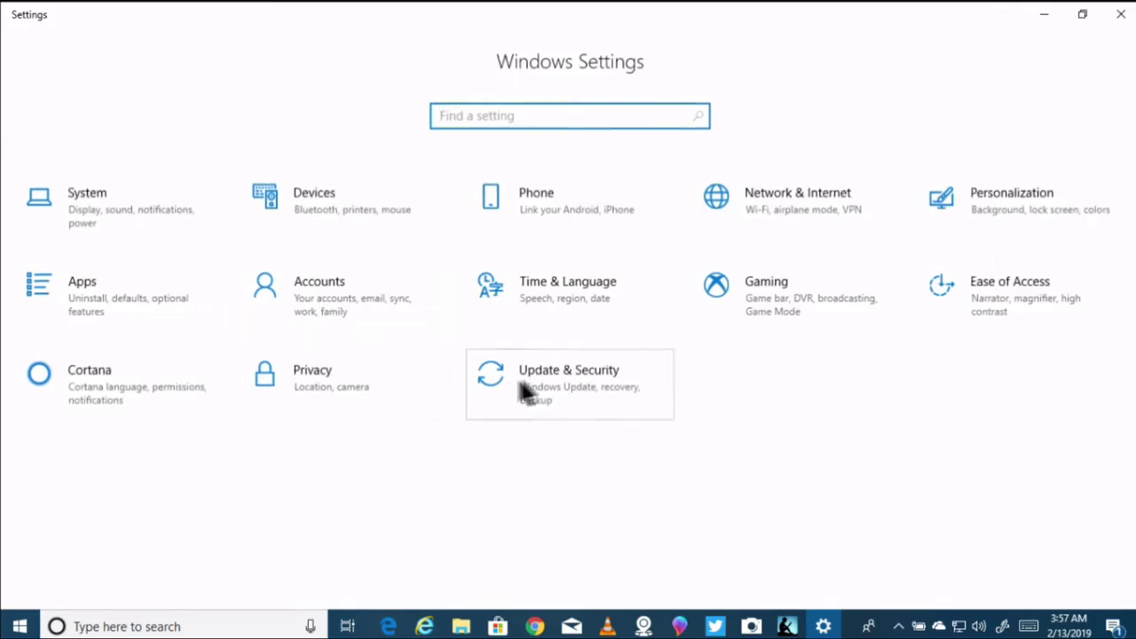
pyautogui.click(524, 388)
pyautogui.click(121, 259)
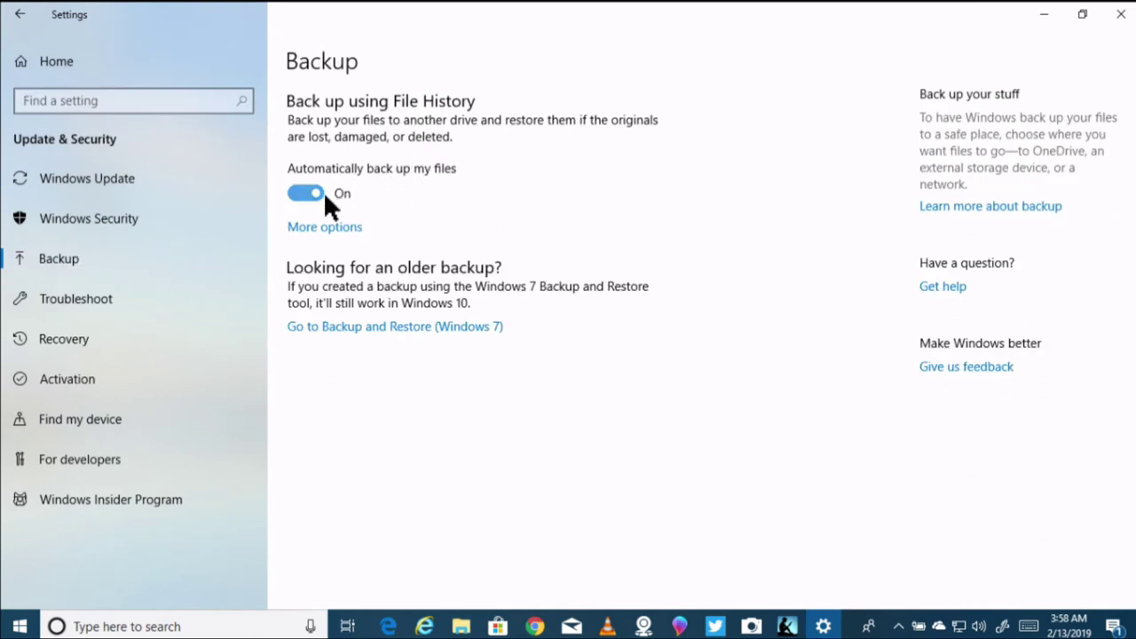
pyautogui.click(327, 228)
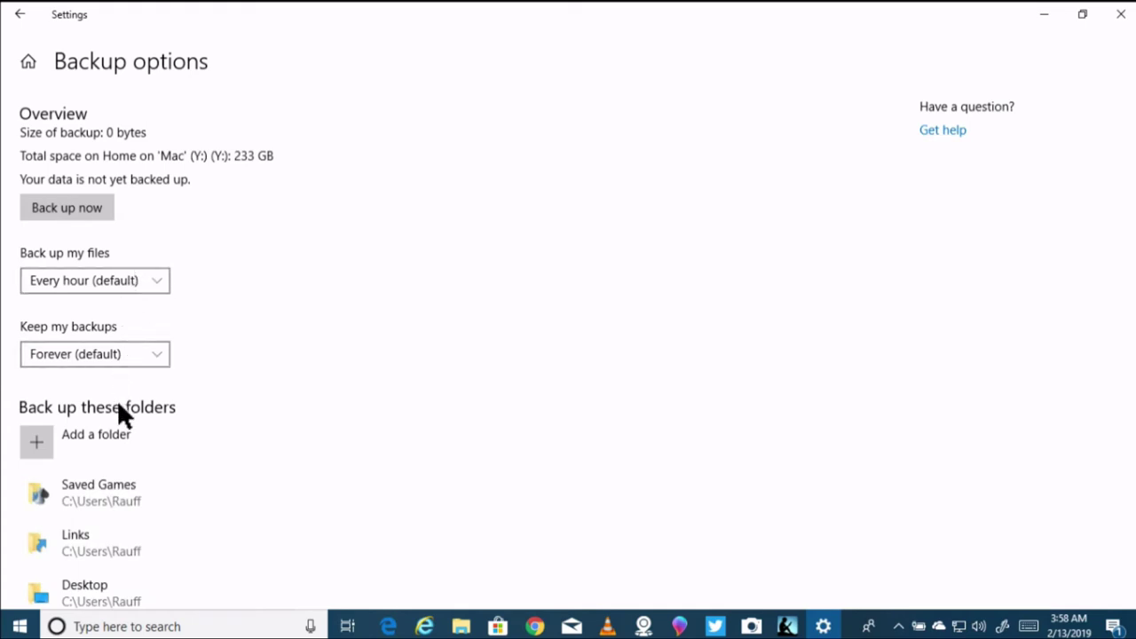
pyautogui.click(110, 284)
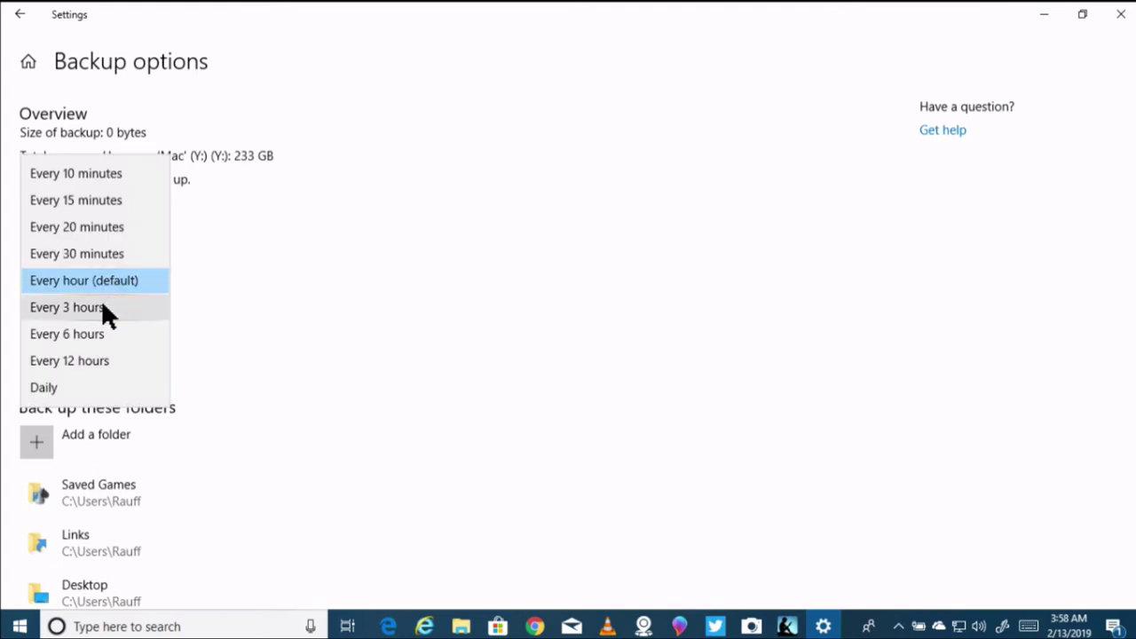
pyautogui.click(73, 387)
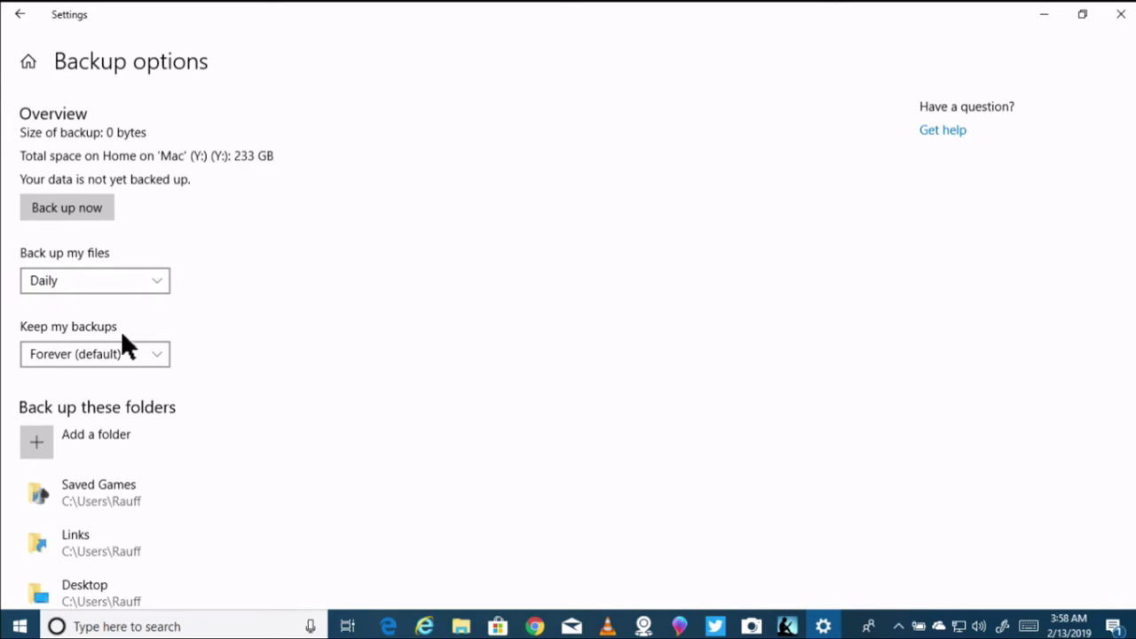
pyautogui.click(125, 354)
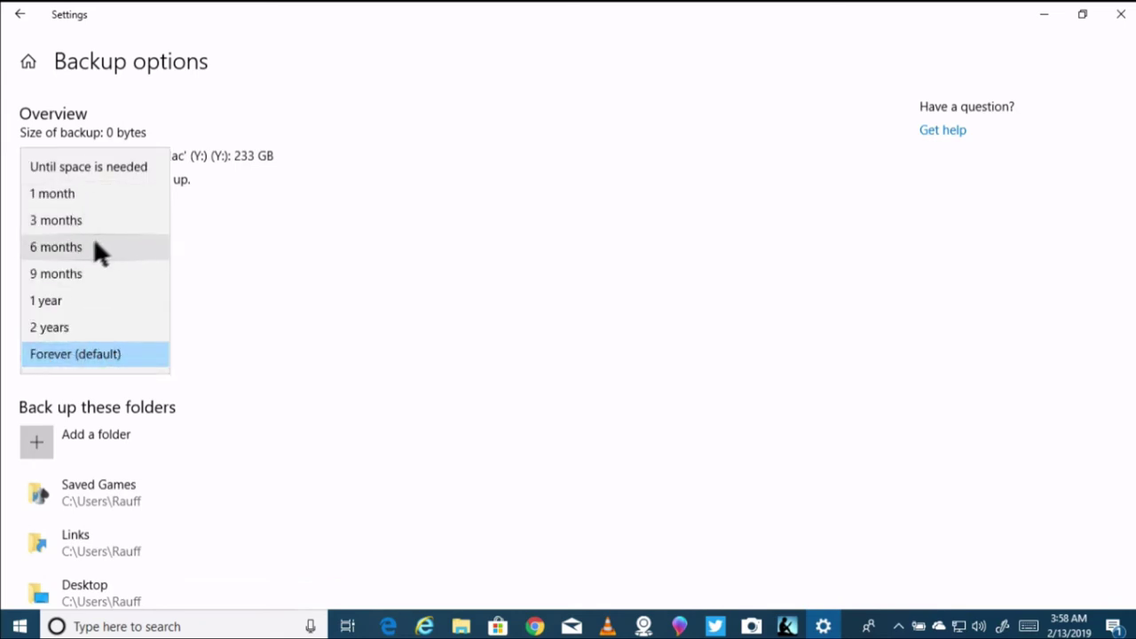
pyautogui.click(129, 353)
# - Add the Downloads folder to the folders excluded from the backup, review the backup options and close Settings
pyautogui.scroll(-2, 200, 375)
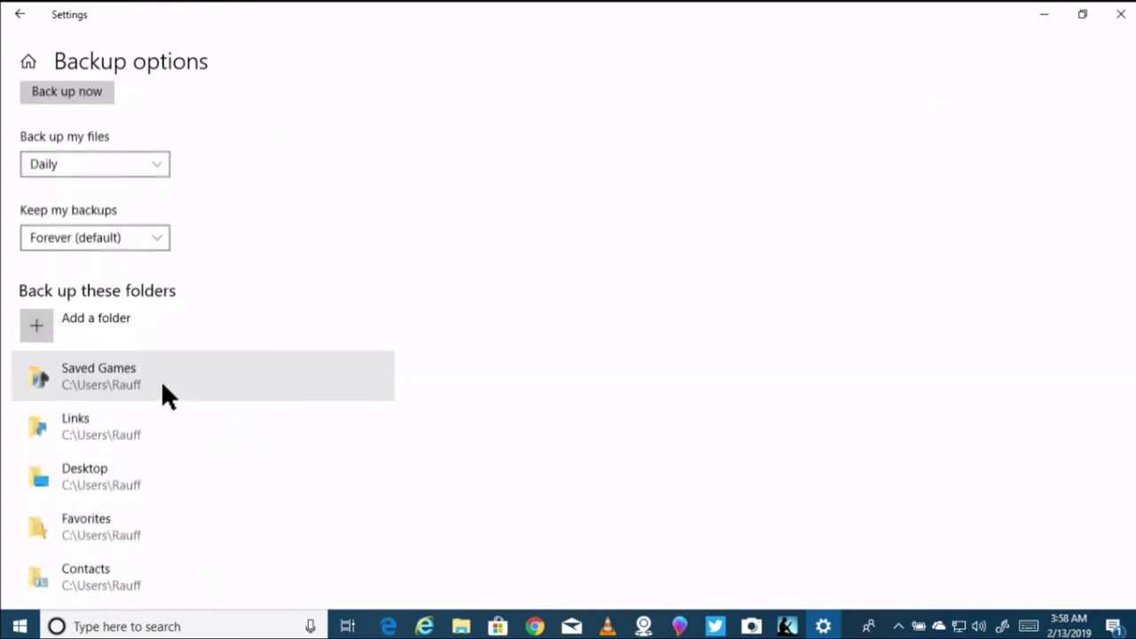
pyautogui.scroll(-1, 160, 380)
pyautogui.scroll(-1, 142, 317)
pyautogui.scroll(-10, 155, 349)
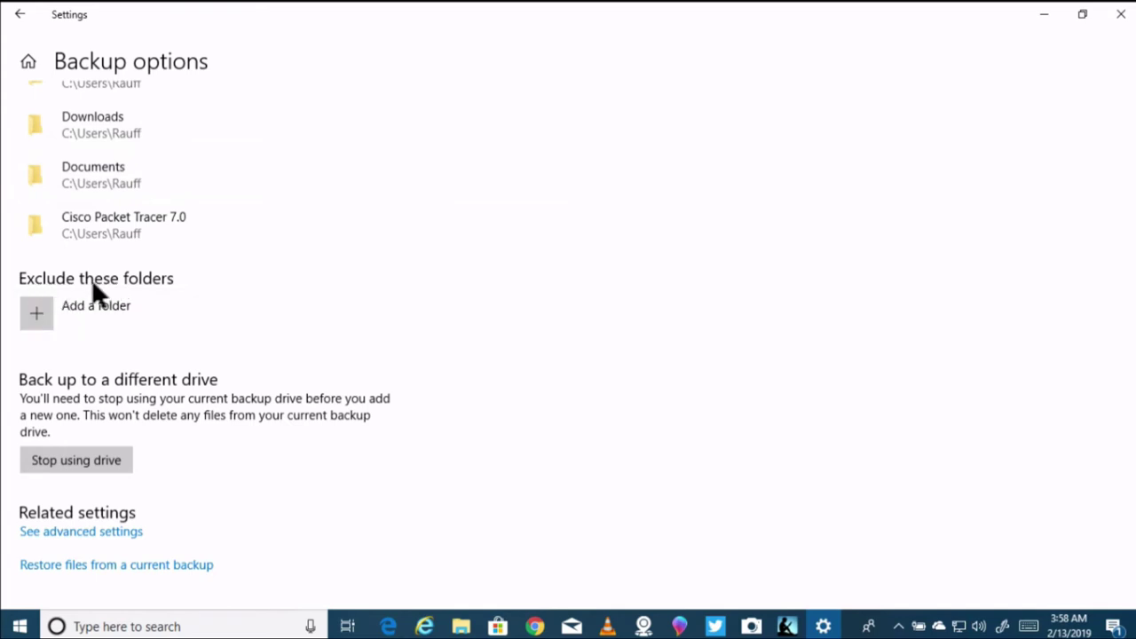
pyautogui.click(55, 313)
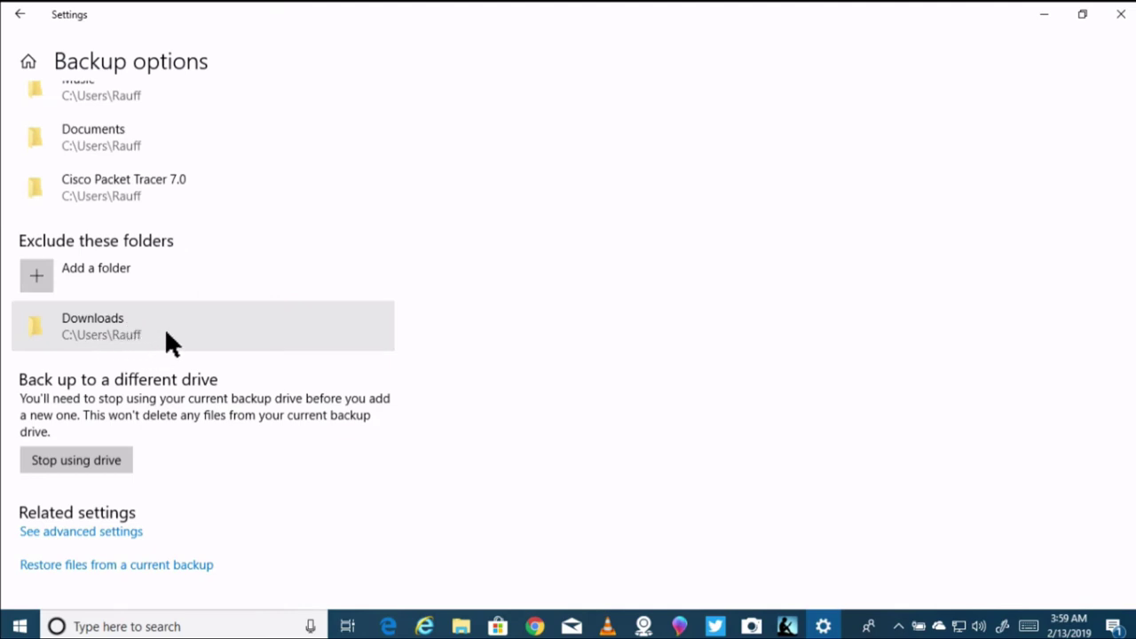
pyautogui.scroll(10, 192, 375)
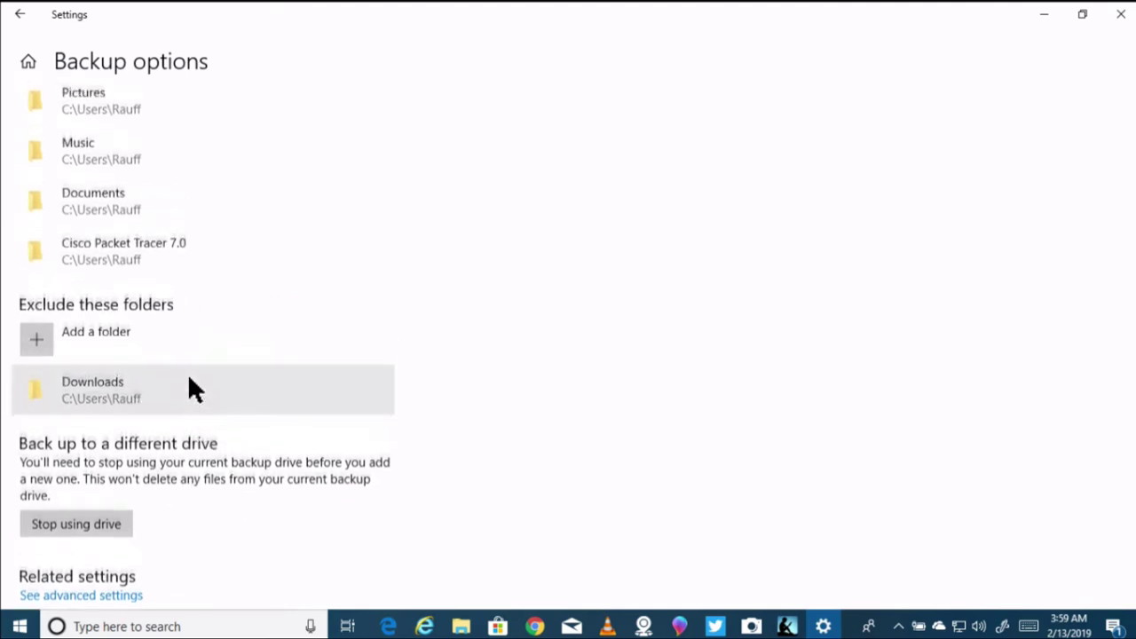
pyautogui.scroll(3, 204, 377)
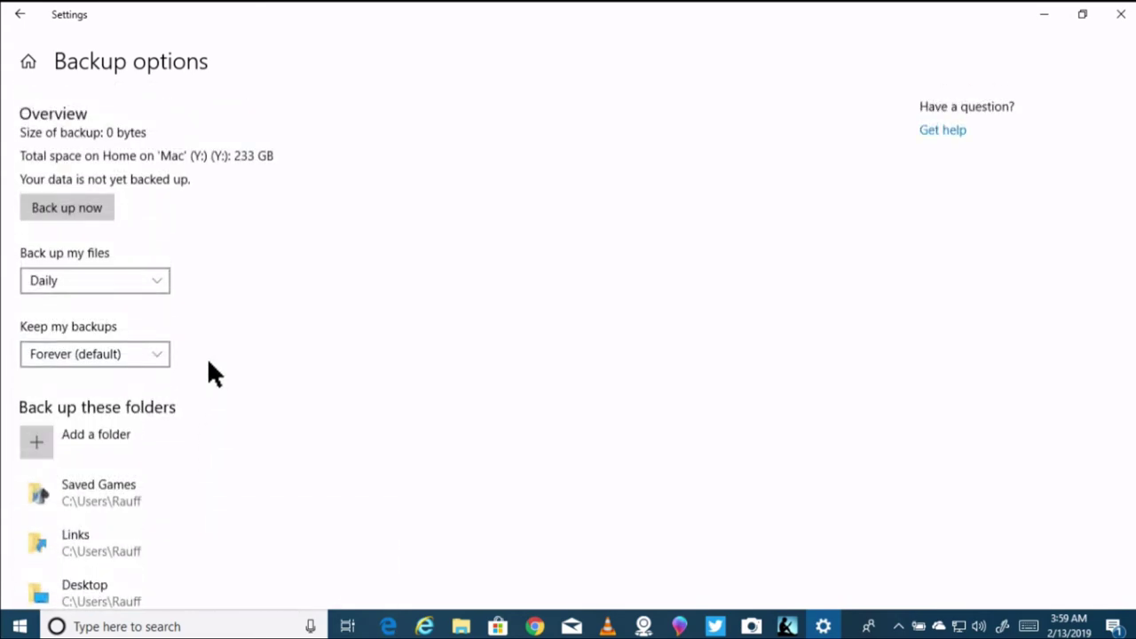
pyautogui.click(1120, 16)
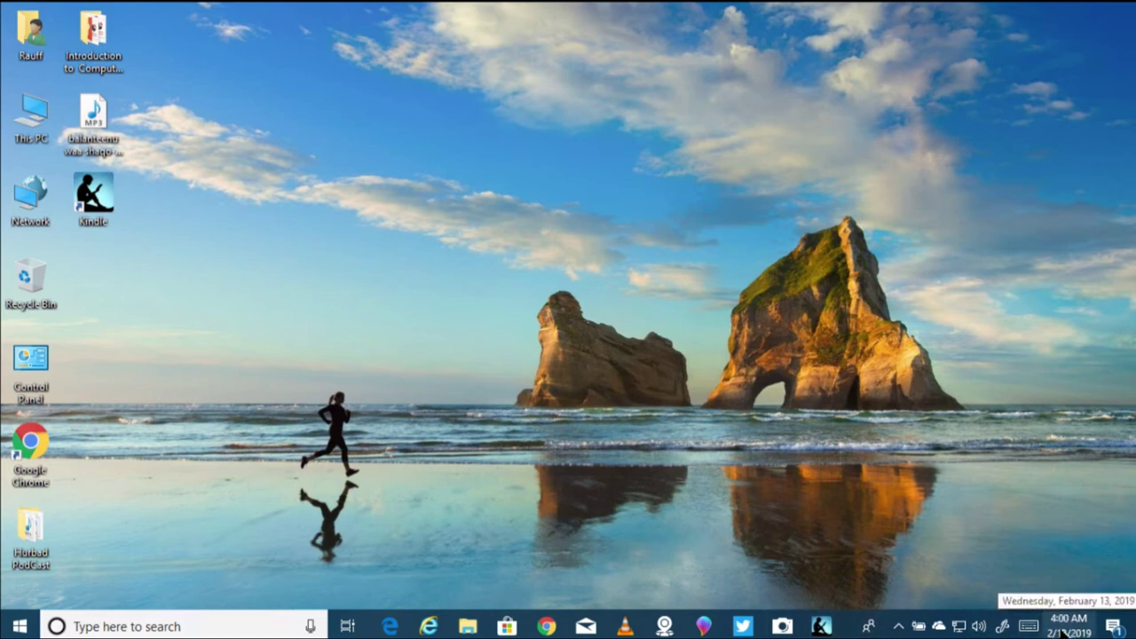
# - Search Windows for "restore", open the restore point settings and turn on system protection for Local Disk (C:)
pyautogui.click(205, 622)
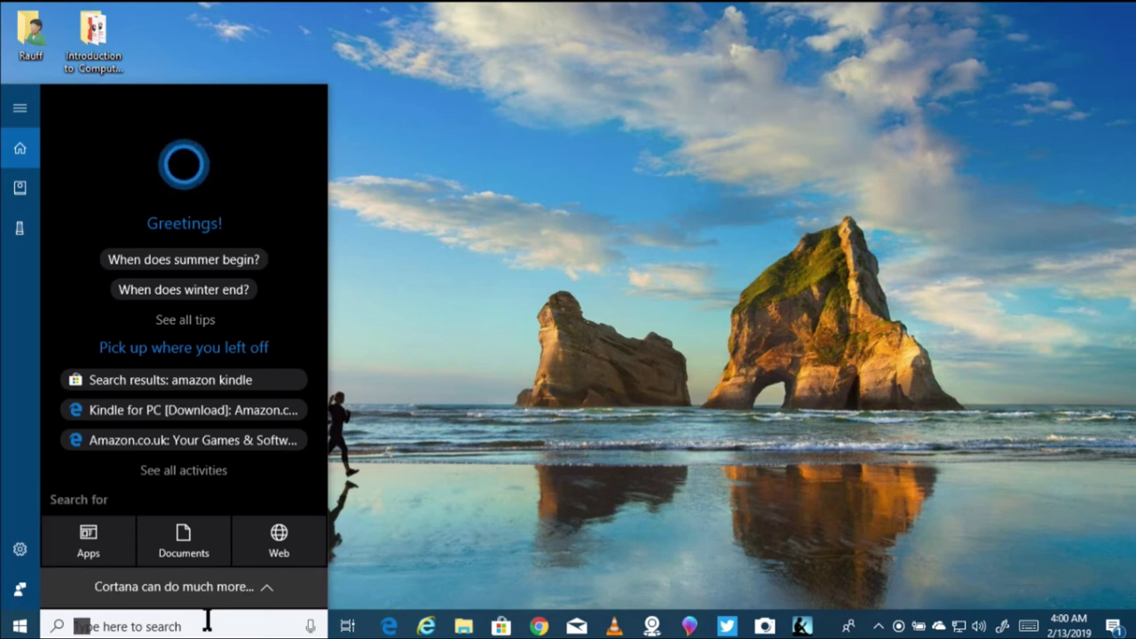
pyautogui.write('restore')
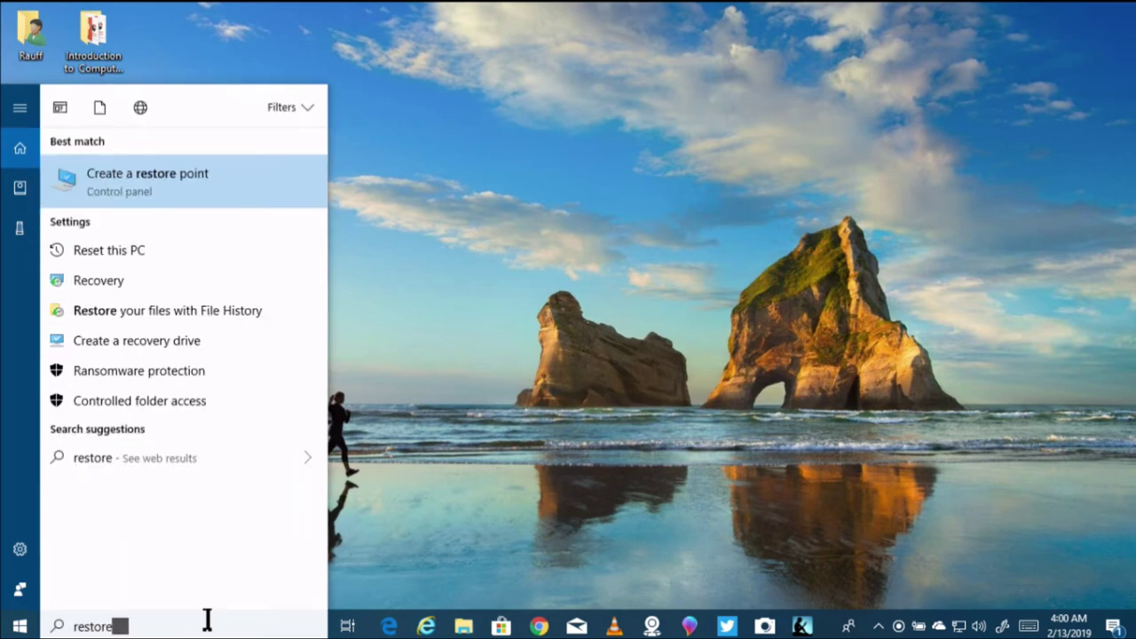
pyautogui.click(147, 175)
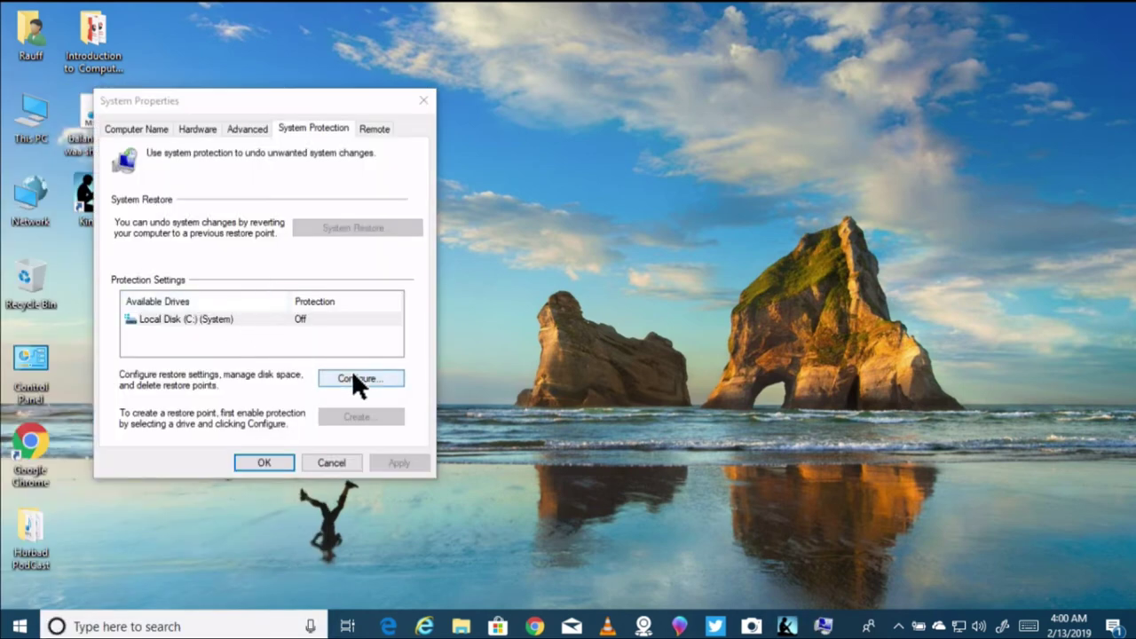
pyautogui.click(348, 382)
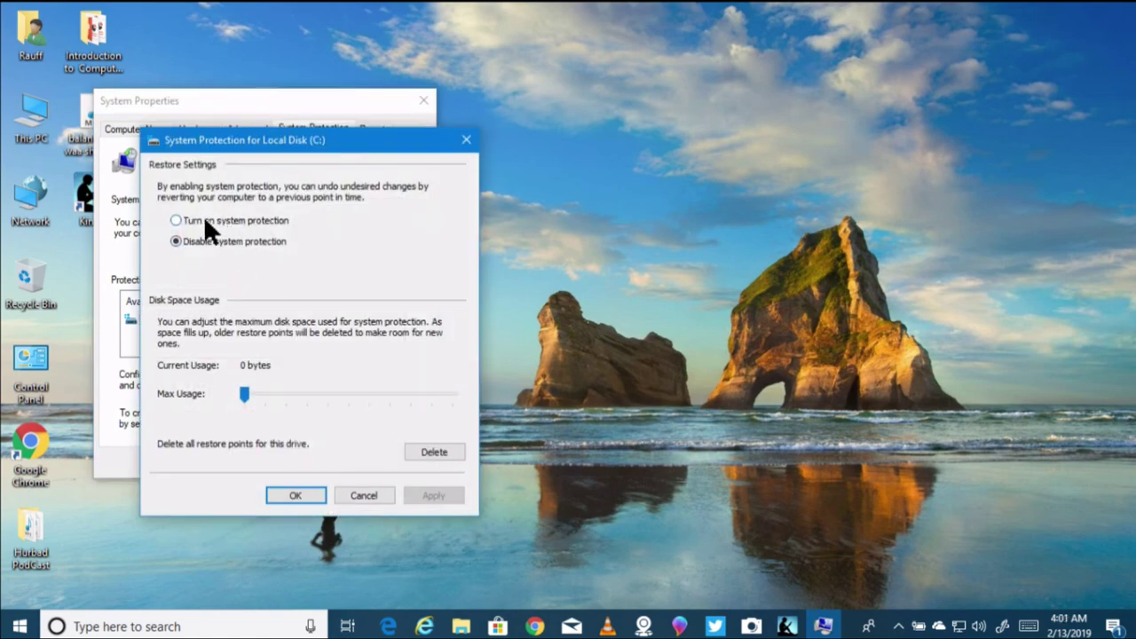
pyautogui.click(205, 223)
pyautogui.click(438, 494)
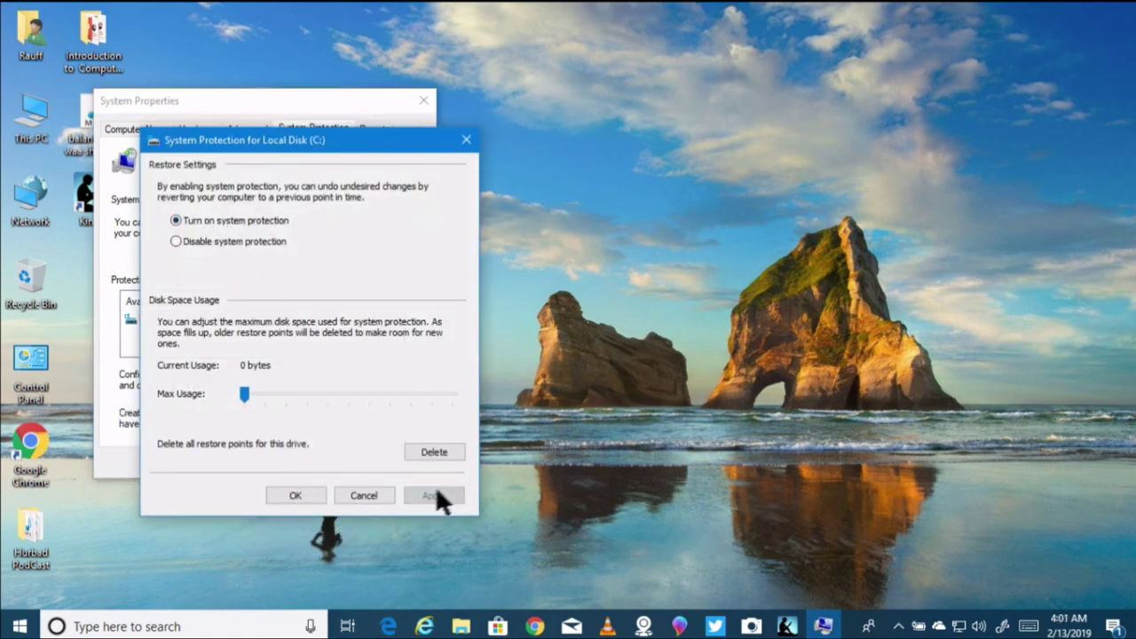
# - Close the drive's protection settings and create a restore point described as "Feb 2019"
pyautogui.click(293, 496)
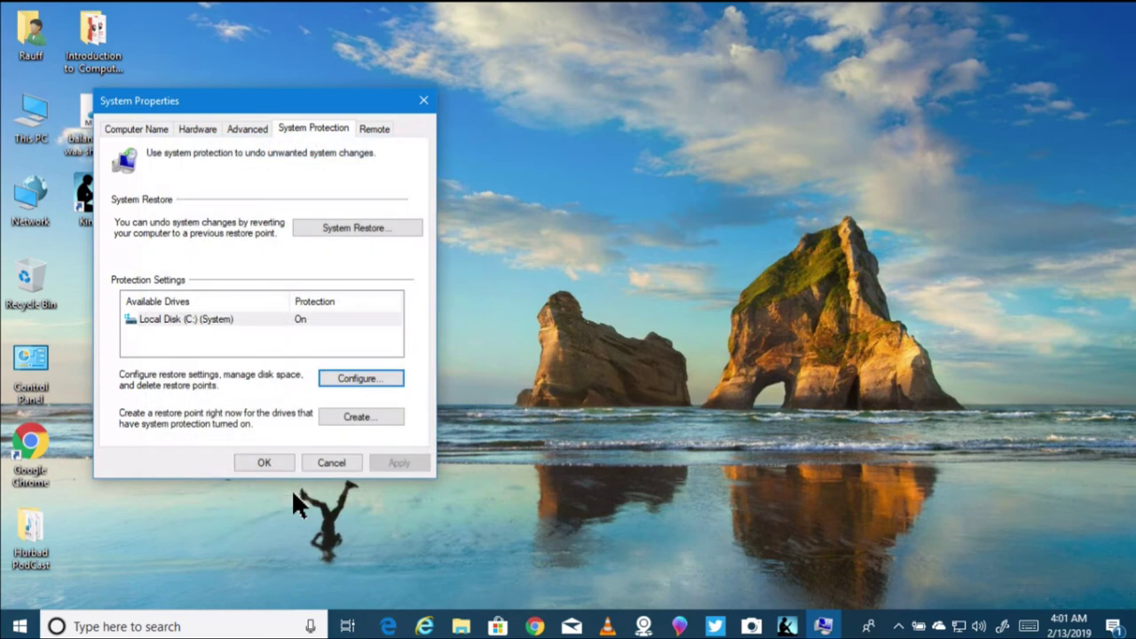
pyautogui.click(350, 410)
pyautogui.write('Feb')
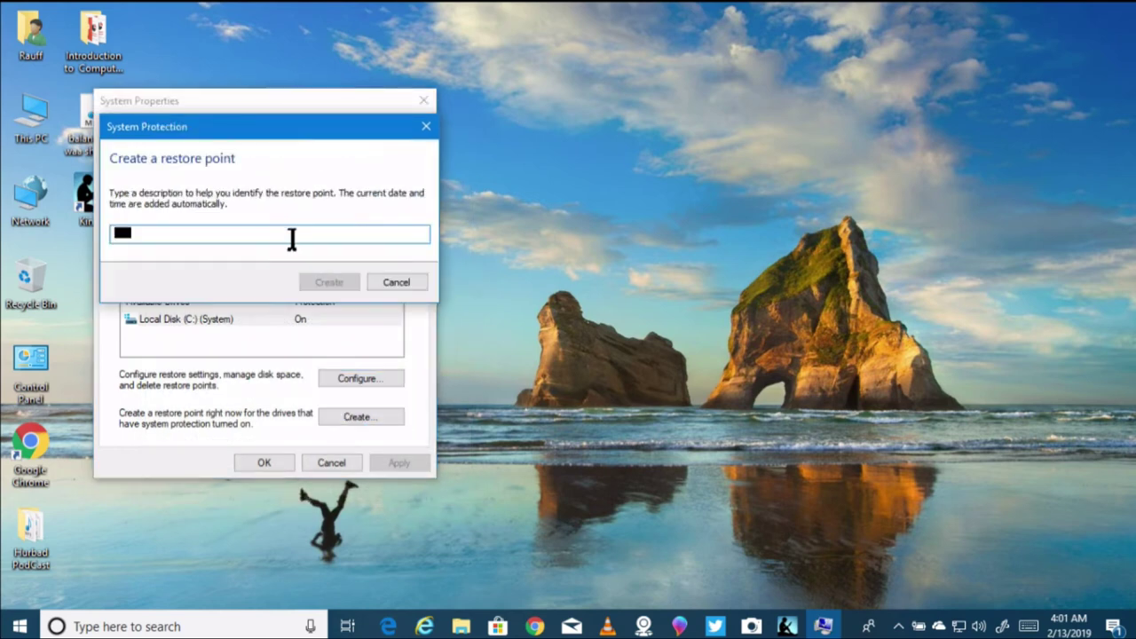
pyautogui.write(' 2019')
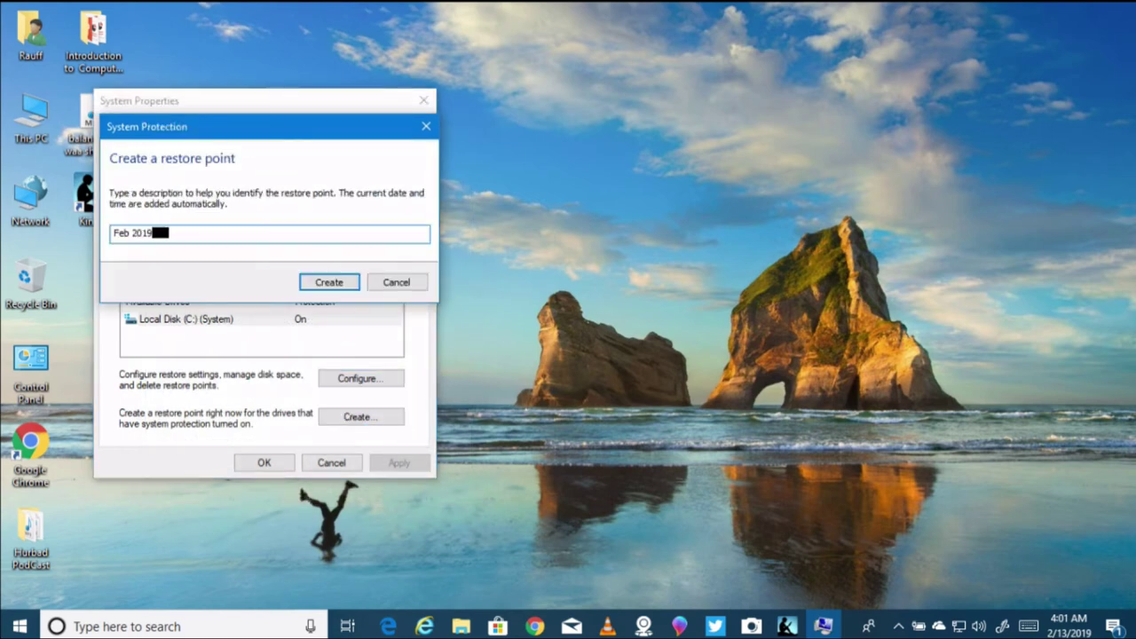
pyautogui.click(342, 277)
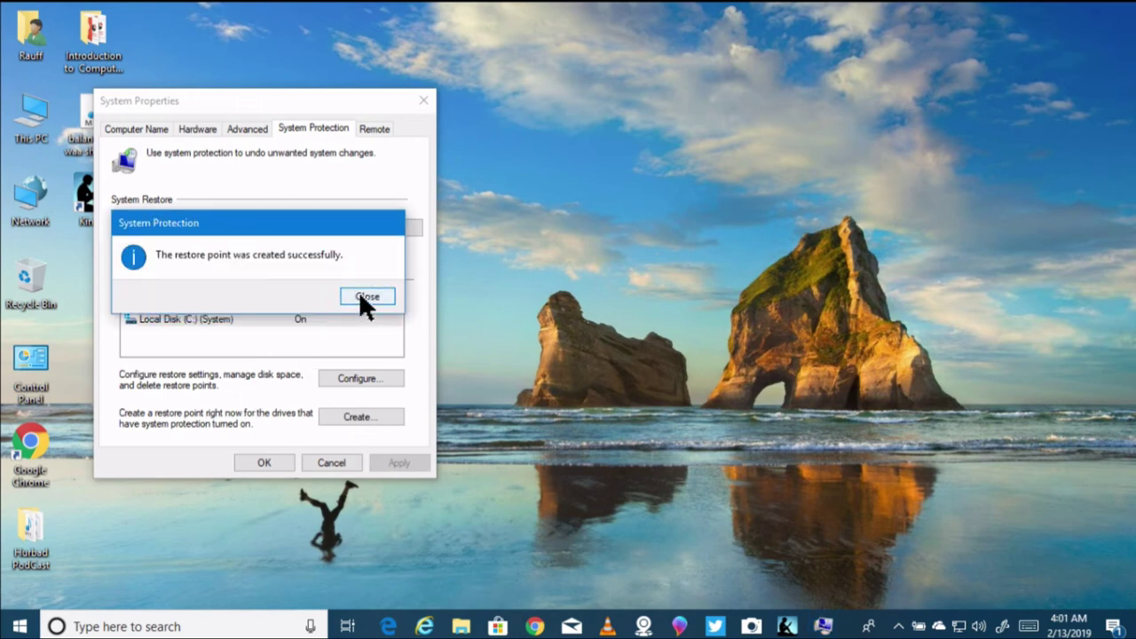
pyautogui.click(364, 298)
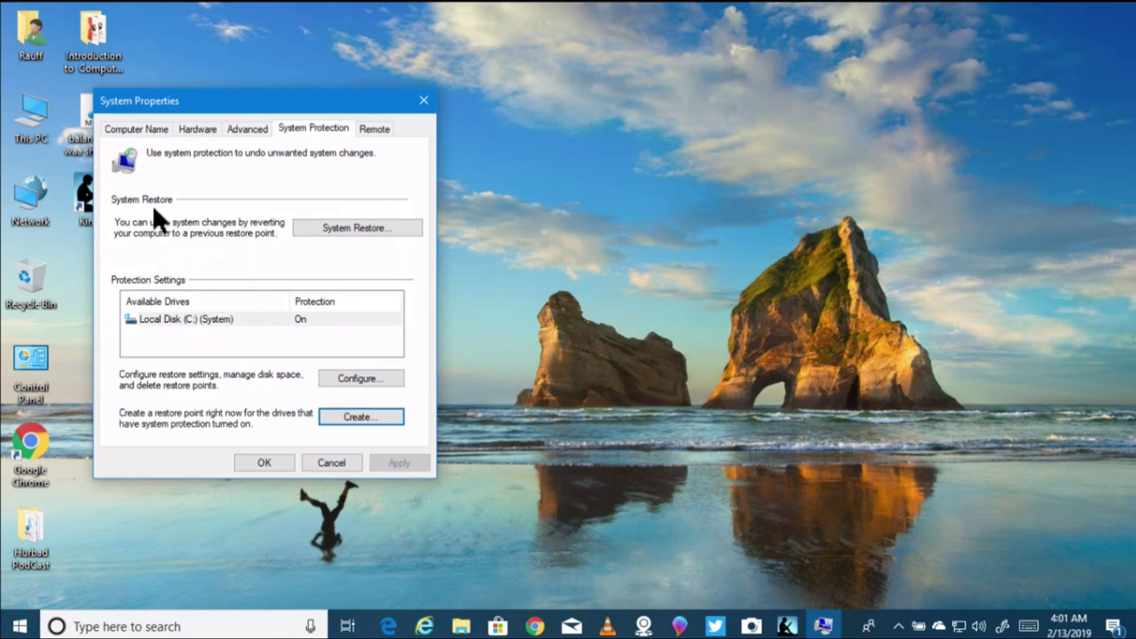
# - Start System Restore, choose the "Feb 2019" restore point and review its description on the confirmation page without running the restore
pyautogui.click(340, 228)
pyautogui.click(691, 490)
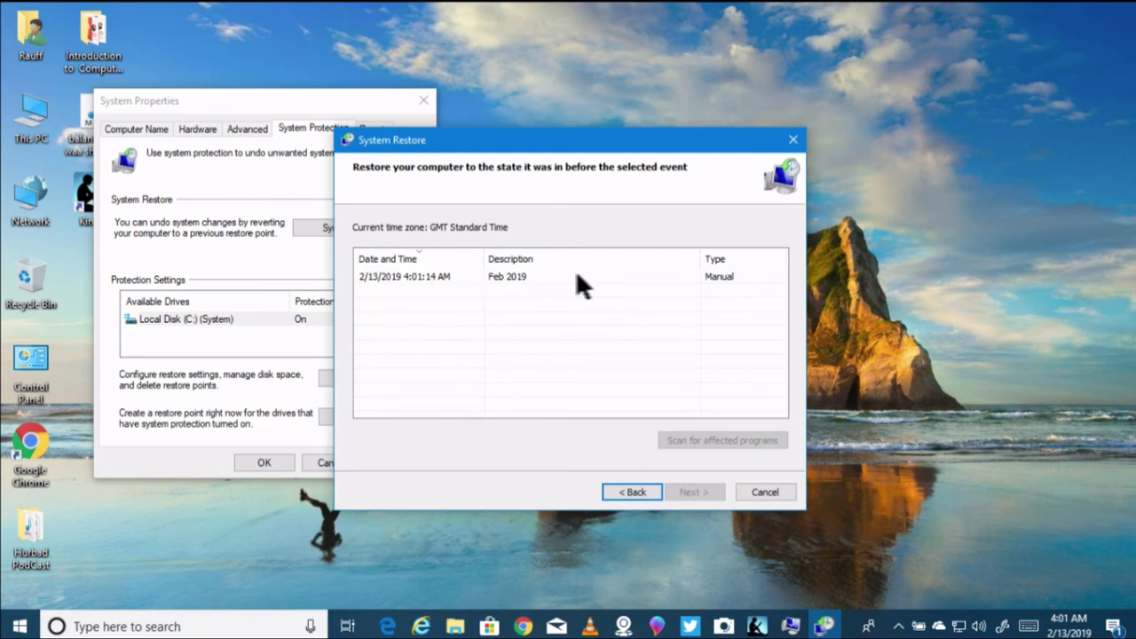
pyautogui.click(519, 276)
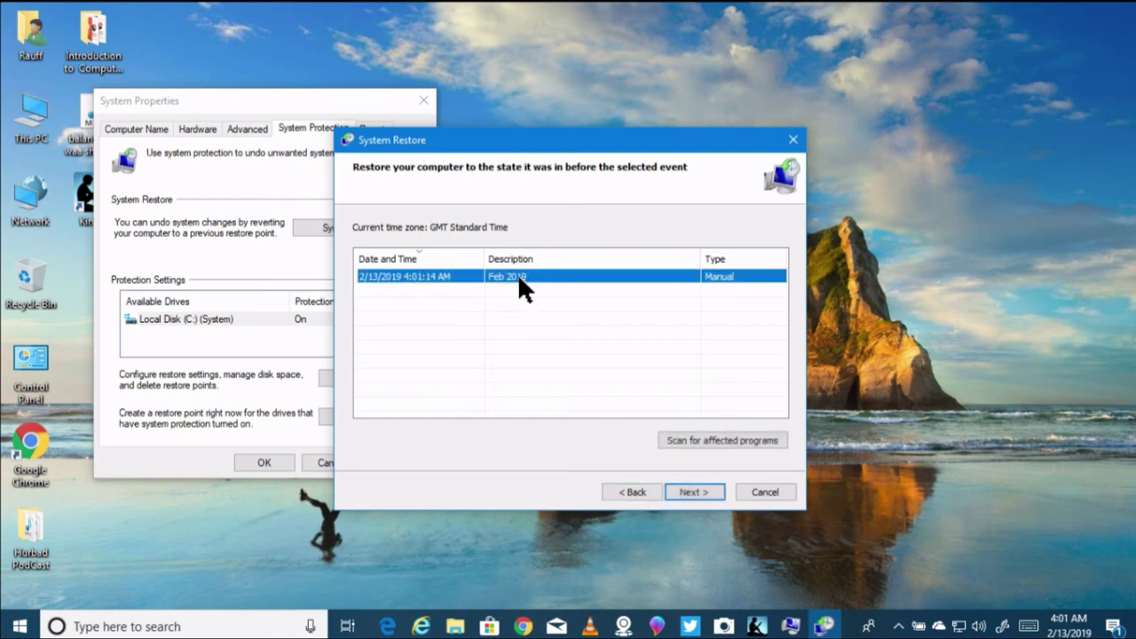
pyautogui.click(694, 493)
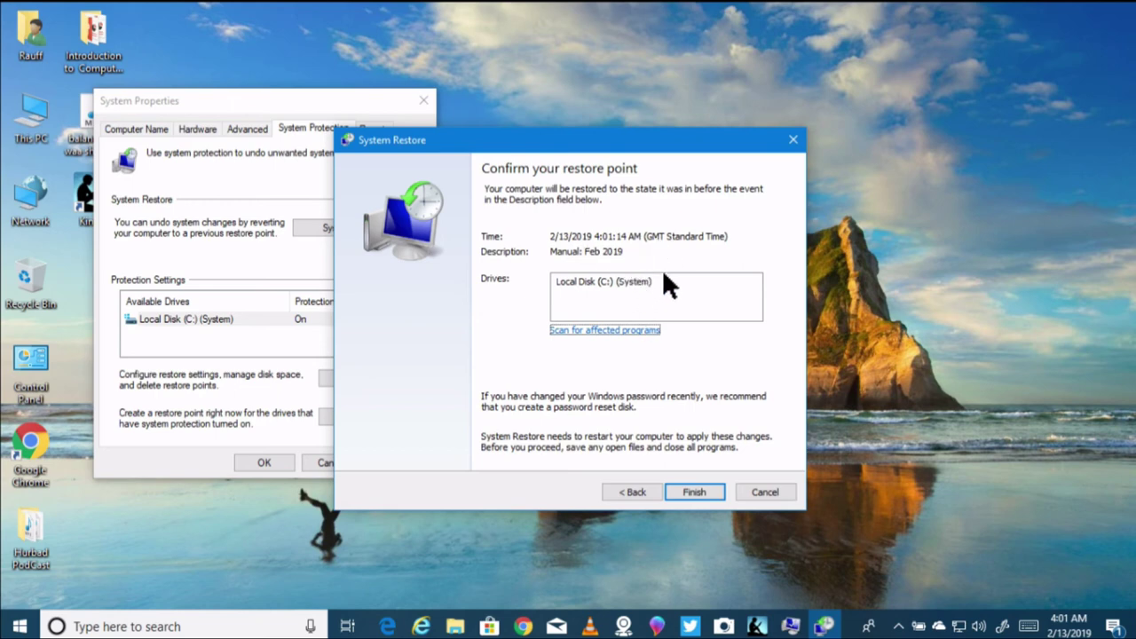
pyautogui.moveTo(624, 252); pyautogui.dragTo(551, 255)
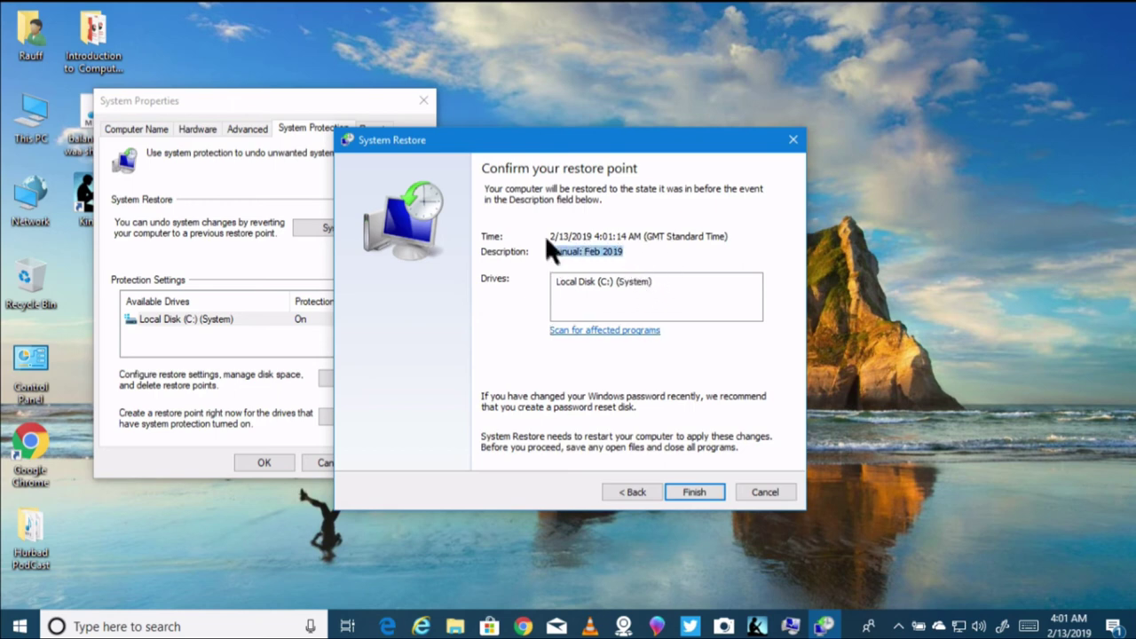
pyautogui.moveTo(479, 142); pyautogui.dragTo(591, 119)
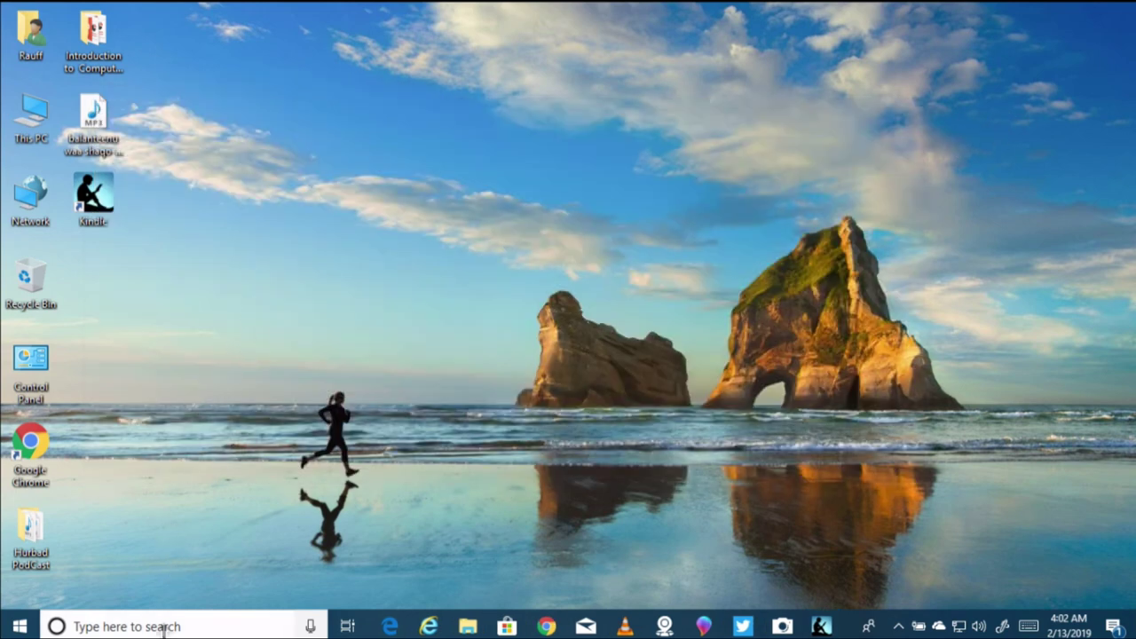
pyautogui.click(163, 627)
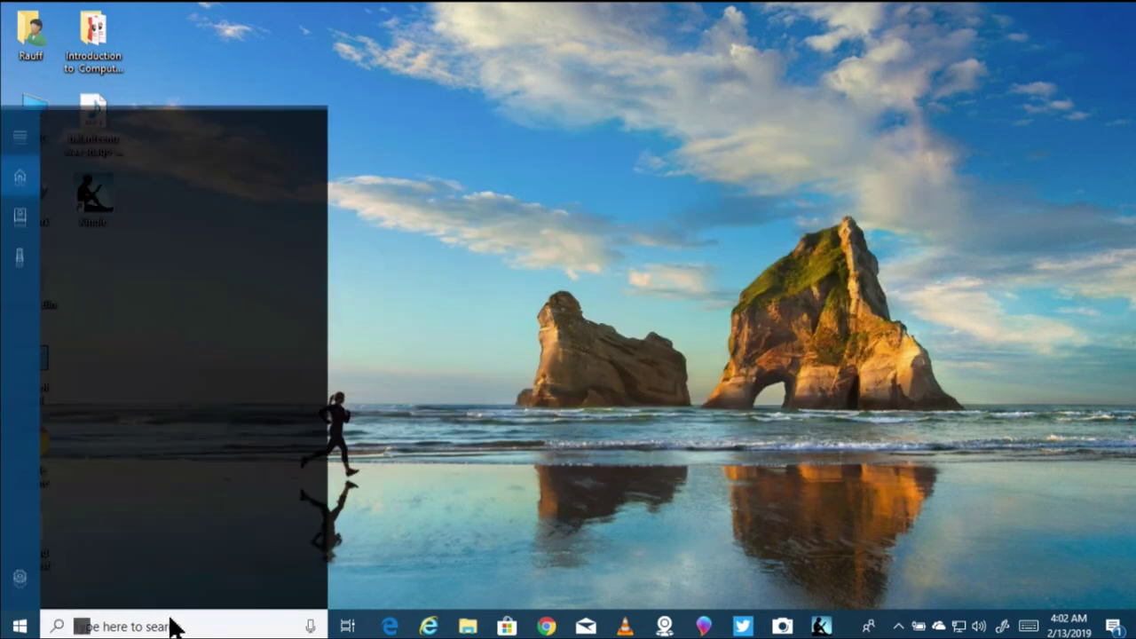
pyautogui.write('restore')
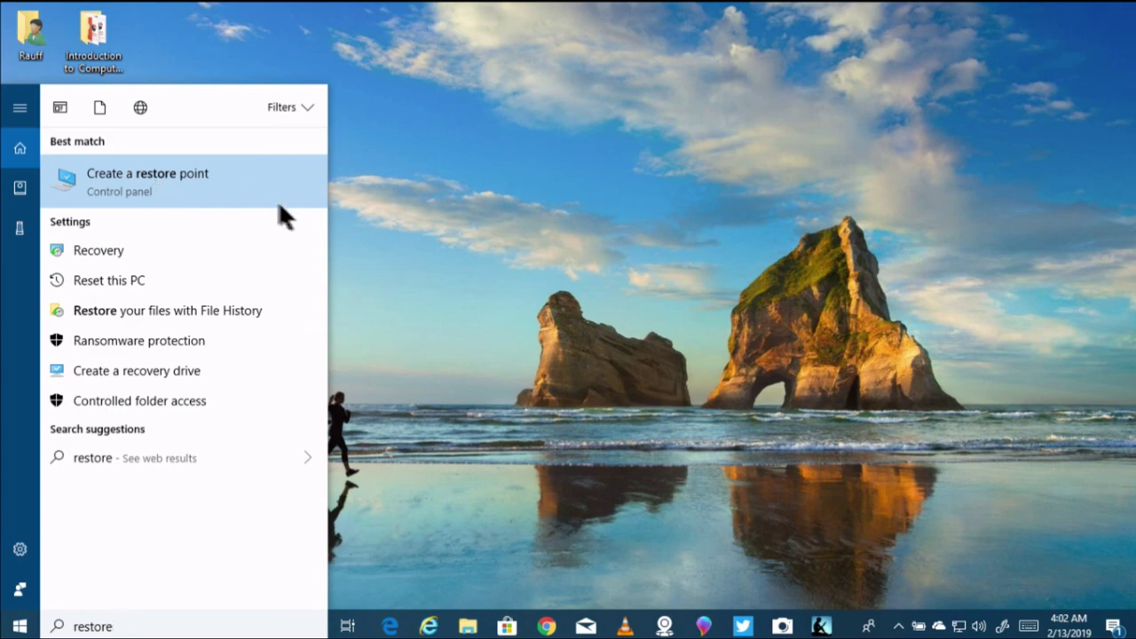
pyautogui.click(511, 298)
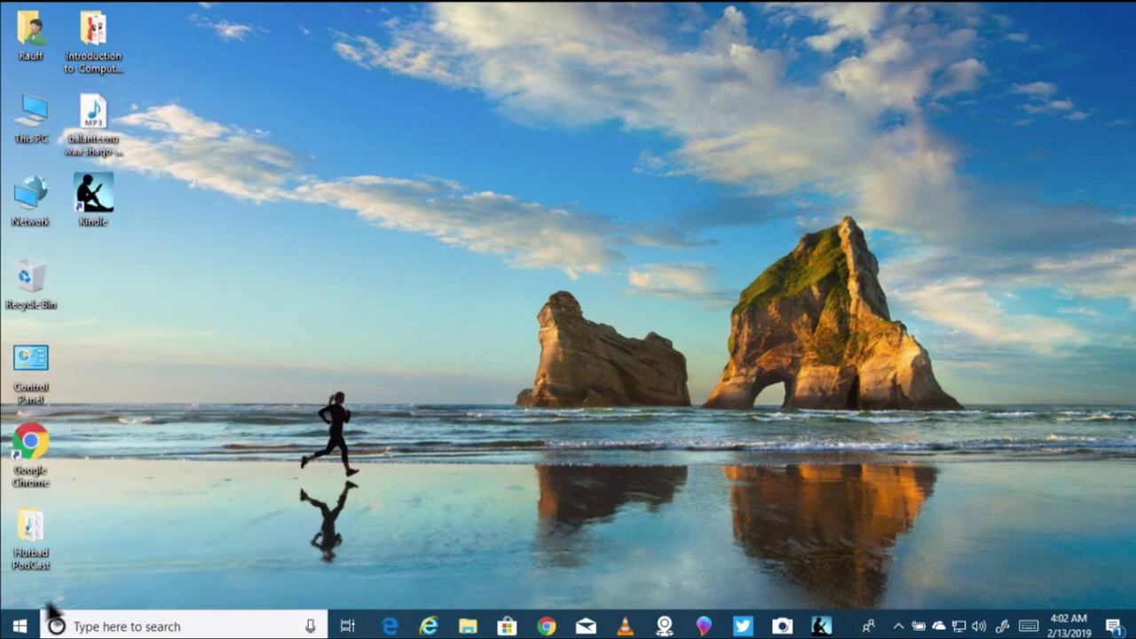
# - Open the Recovery page under Update & Security in Windows Settings and start Reset this PC to show its reset options
pyautogui.click(20, 627)
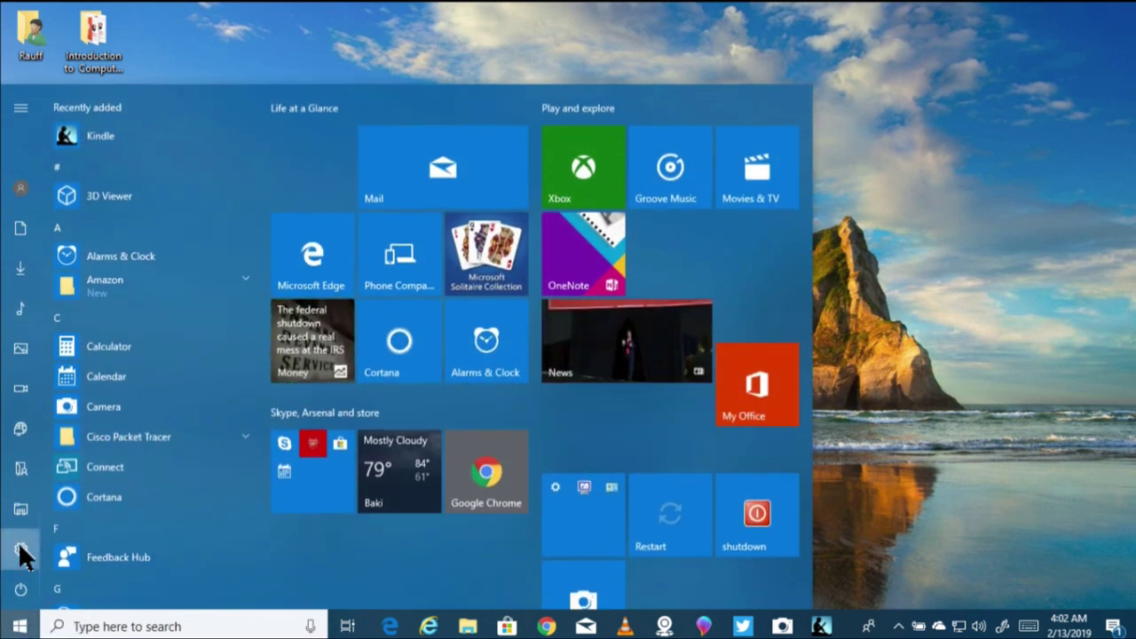
pyautogui.click(19, 551)
pyautogui.click(561, 373)
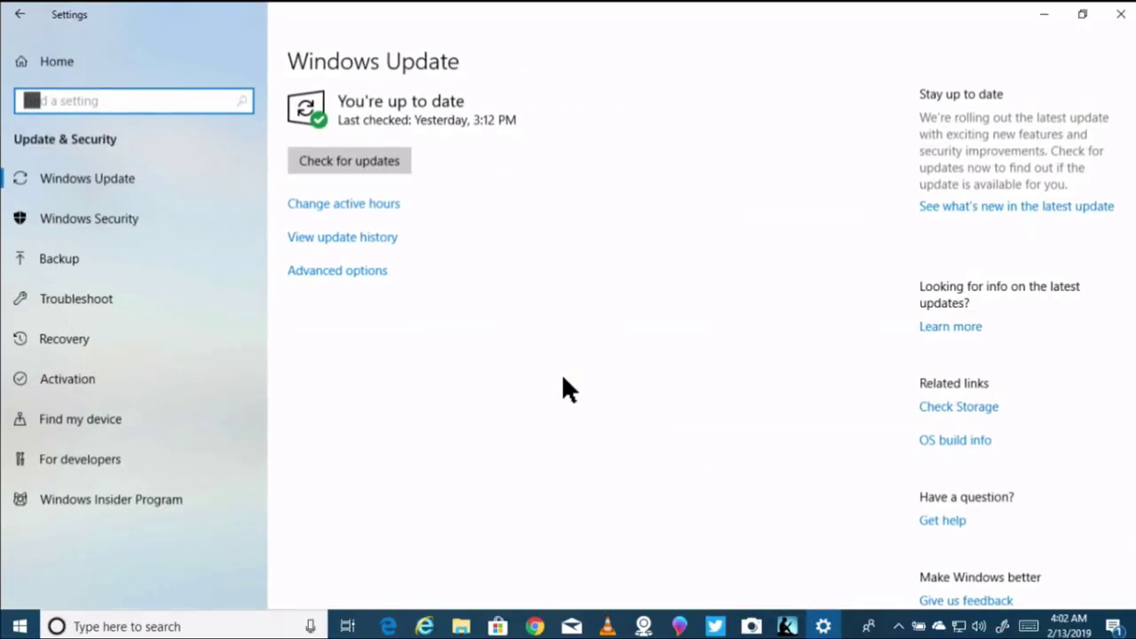
pyautogui.click(94, 338)
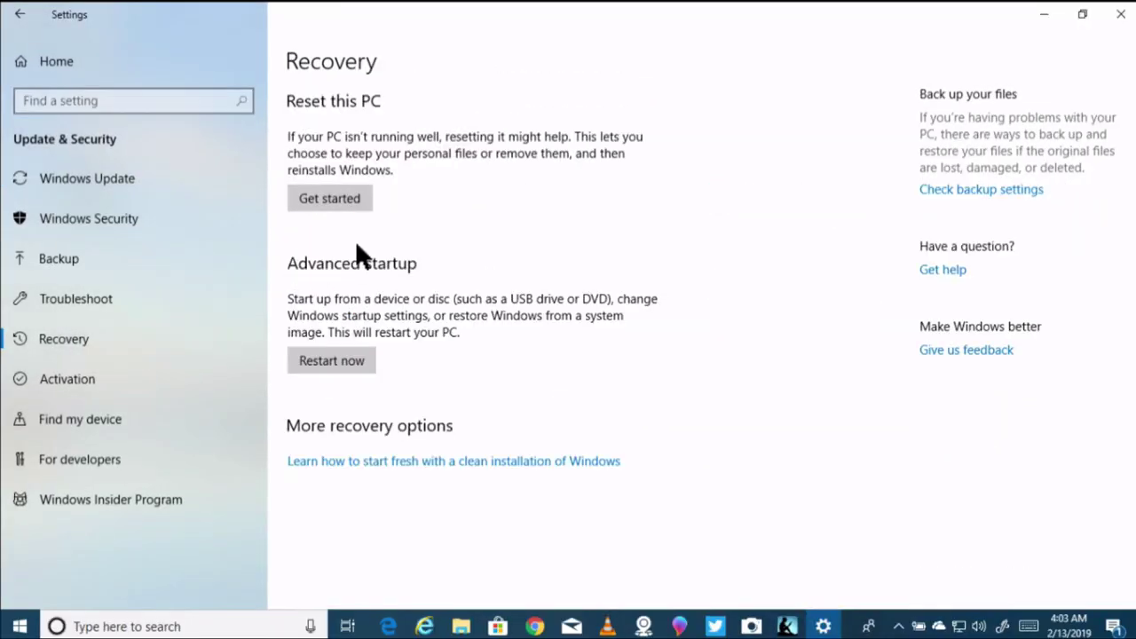
pyautogui.click(349, 197)
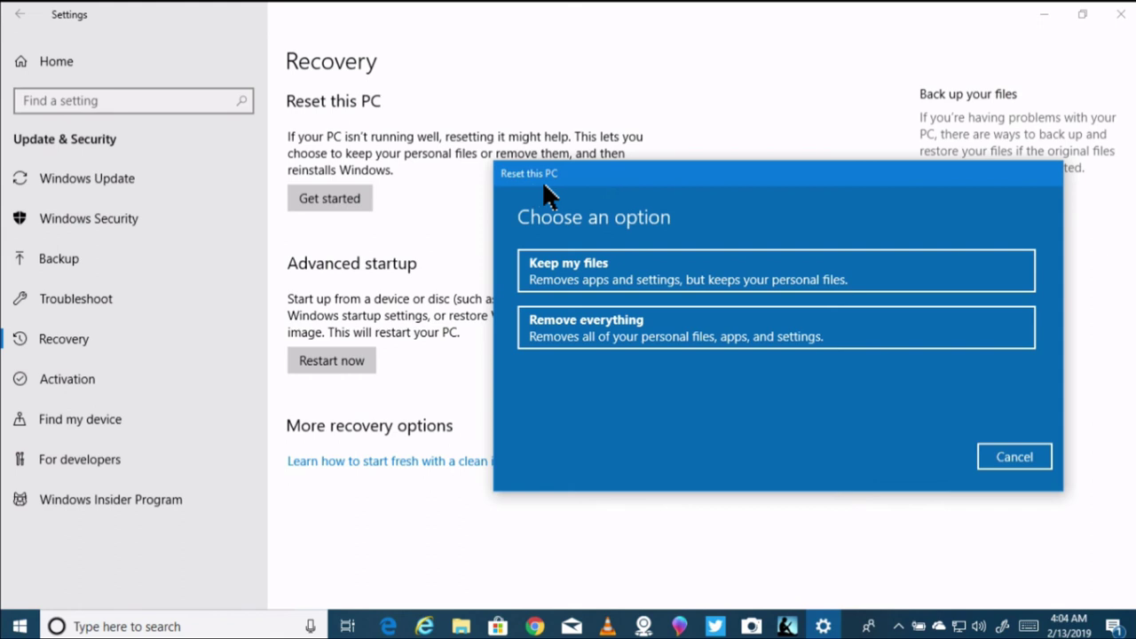